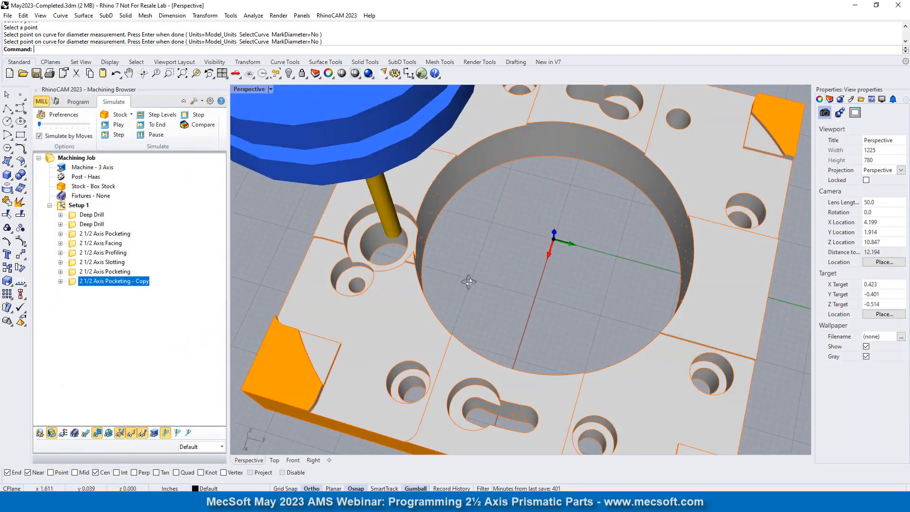
- Return from simulation to programming the machining operations and view the chamfered keyhole pocket on the ring up close
{"action": "right_click_drag", "start_coordinate": [469, 282], "coordinate": [592, 230]}
{"action": "left_click", "coordinate": [78, 103]}
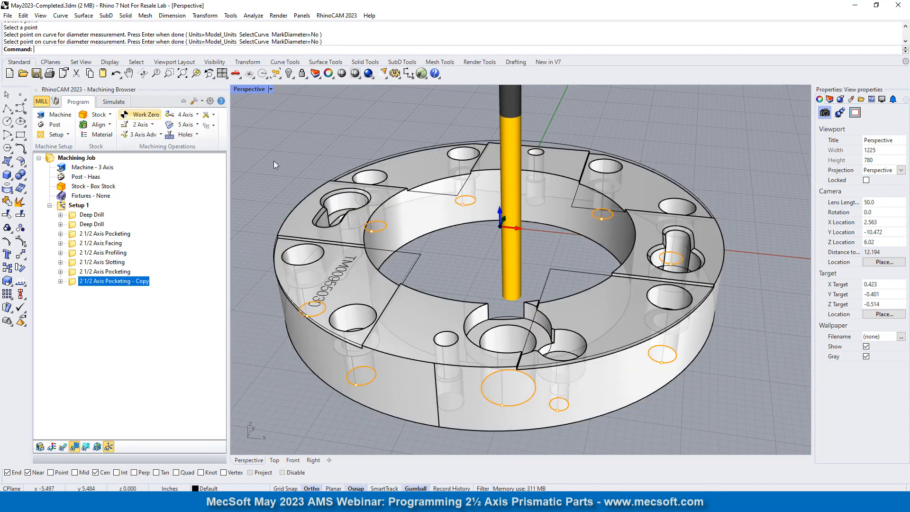
{"action": "right_click_drag", "start_coordinate": [470, 210], "coordinate": [469, 303]}
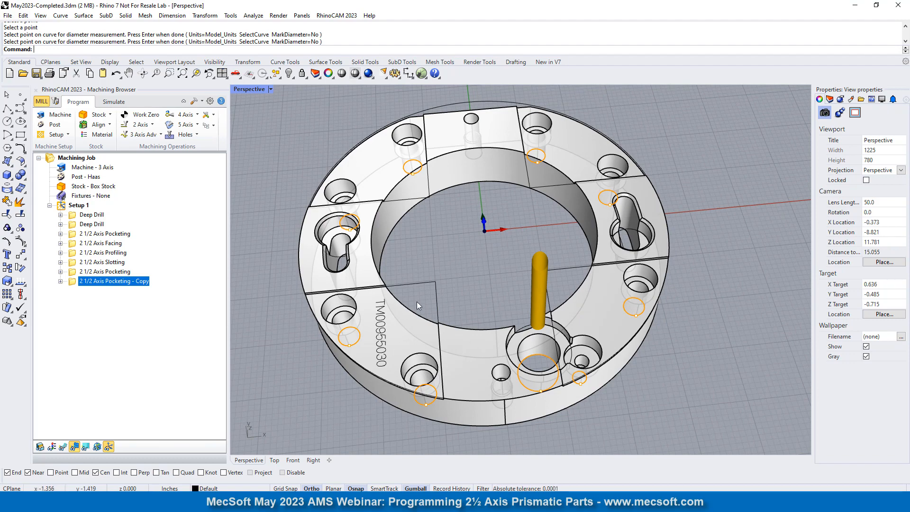
{"action": "scroll", "coordinate": [427, 290], "scroll_direction": "up", "scroll_amount": 5}
{"action": "scroll", "coordinate": [448, 257], "scroll_direction": "down", "scroll_amount": 3}
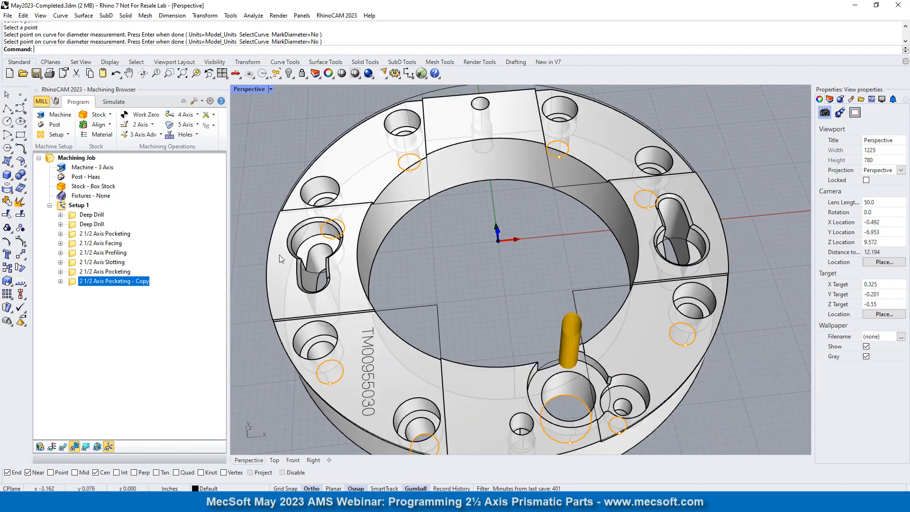
{"action": "scroll", "coordinate": [291, 252], "scroll_direction": "up", "scroll_amount": 6}
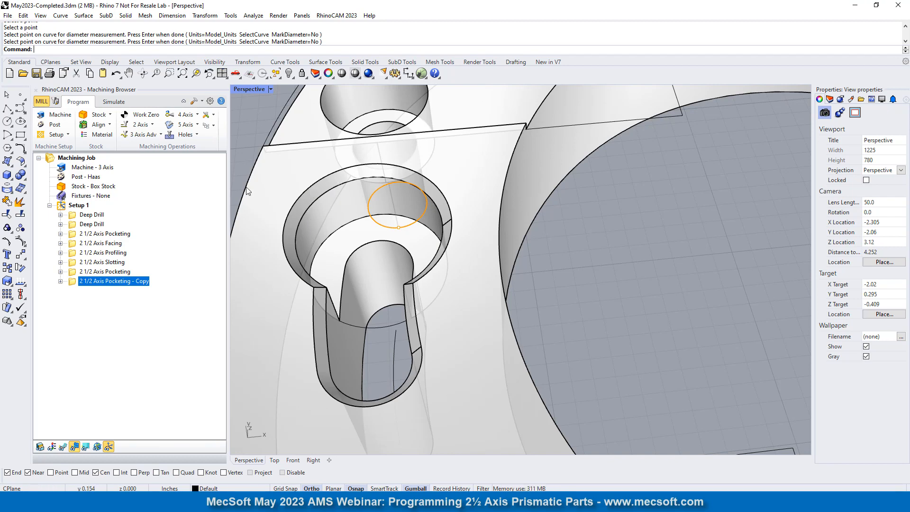
- Start a 2 Axis Chamfering operation and select the lower chamfer edges of the first keyhole pocket as regions
{"action": "left_click", "coordinate": [138, 124]}
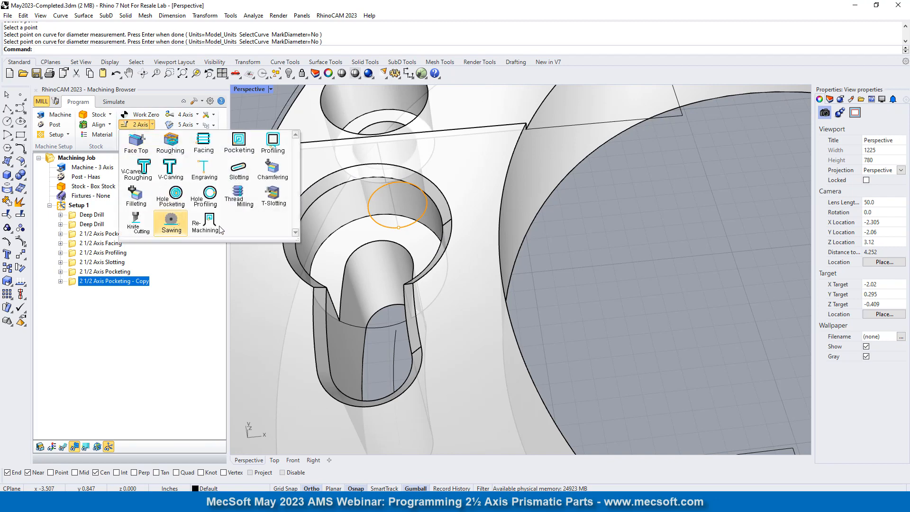
{"action": "left_click", "coordinate": [272, 179]}
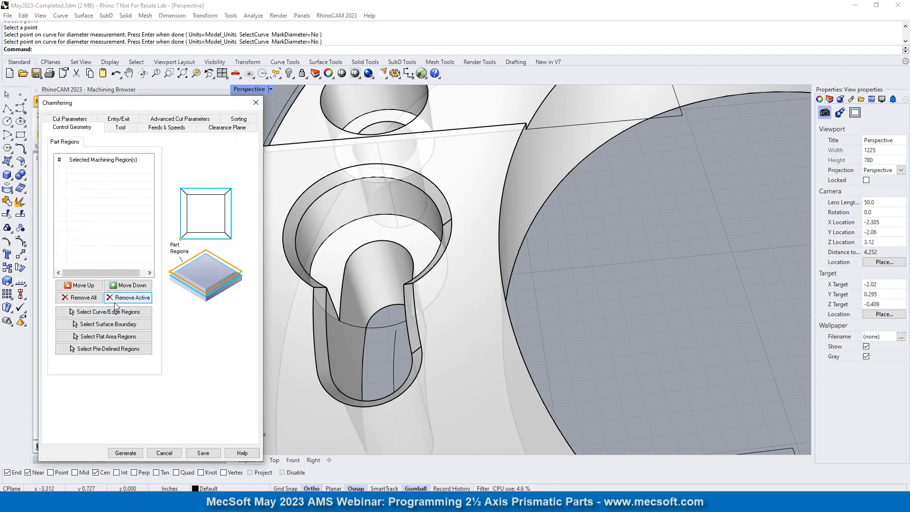
{"action": "left_click", "coordinate": [109, 312]}
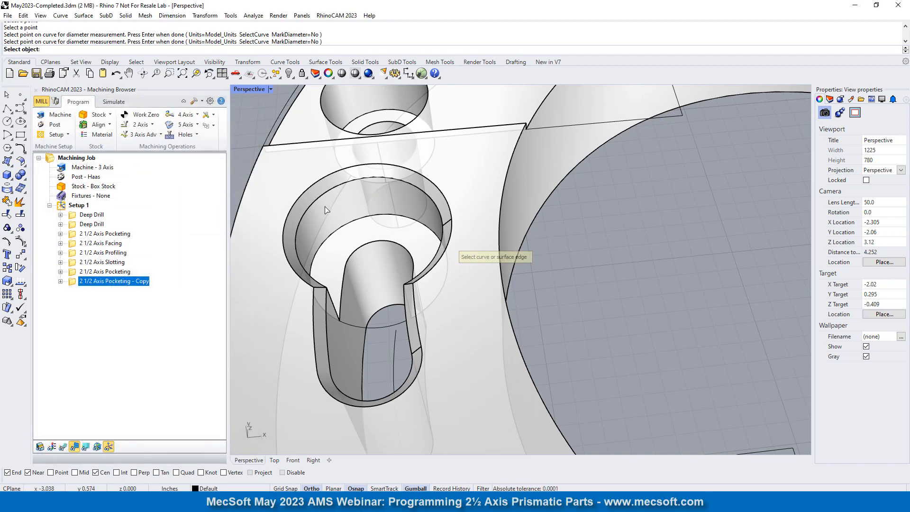
{"action": "left_click", "coordinate": [438, 207]}
{"action": "left_click", "coordinate": [436, 261]}
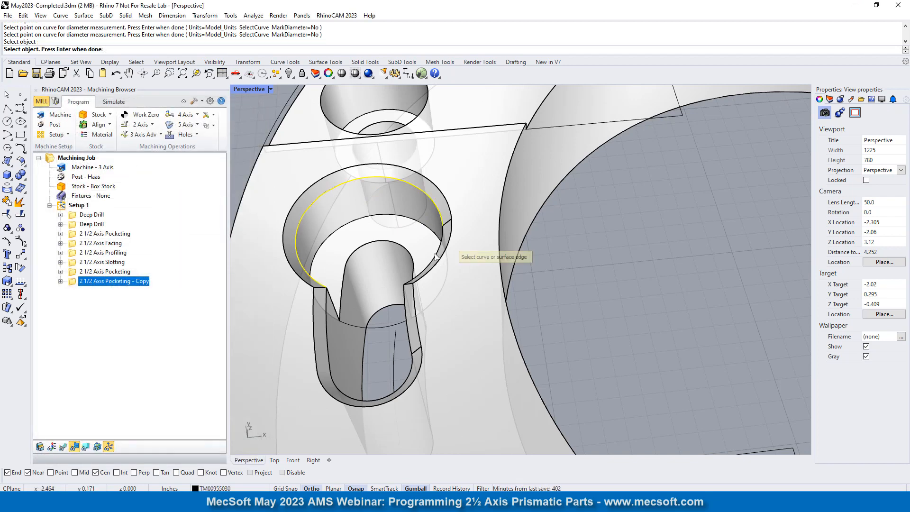
{"action": "left_click", "coordinate": [404, 308]}
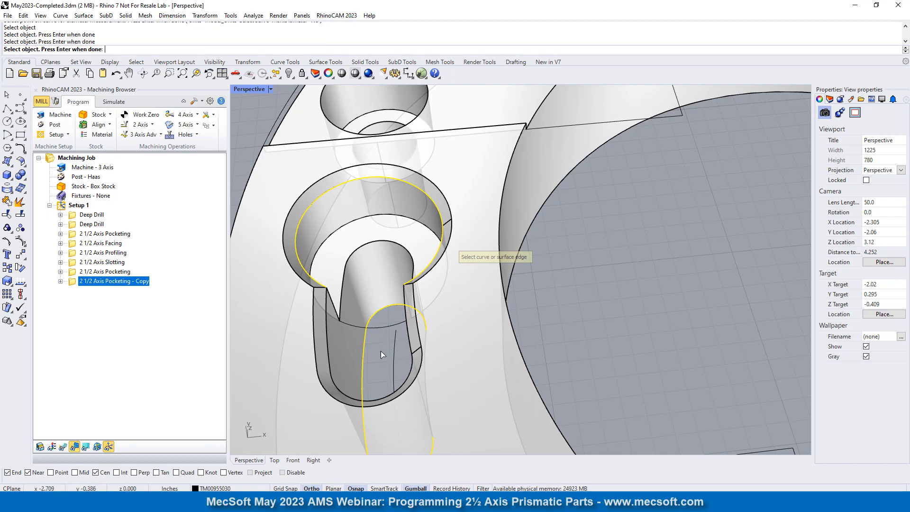
{"action": "left_click", "coordinate": [376, 315]}
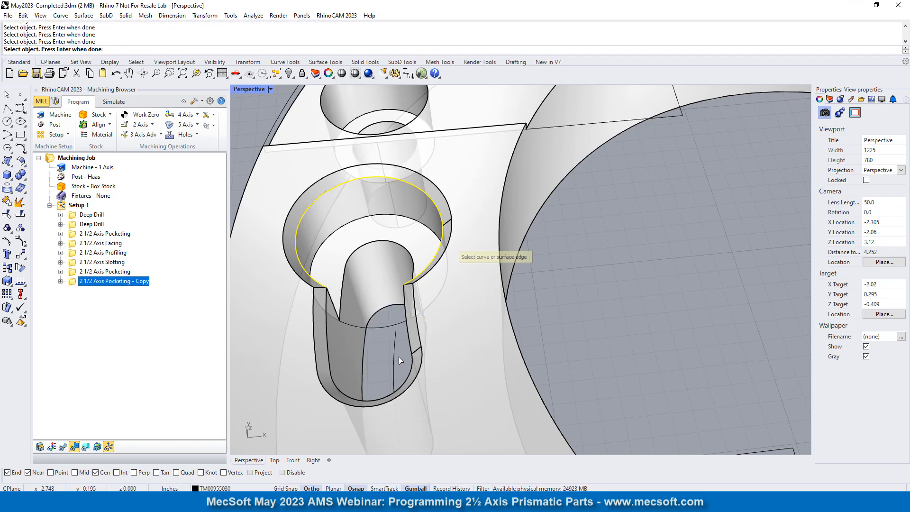
{"action": "left_click", "coordinate": [406, 315]}
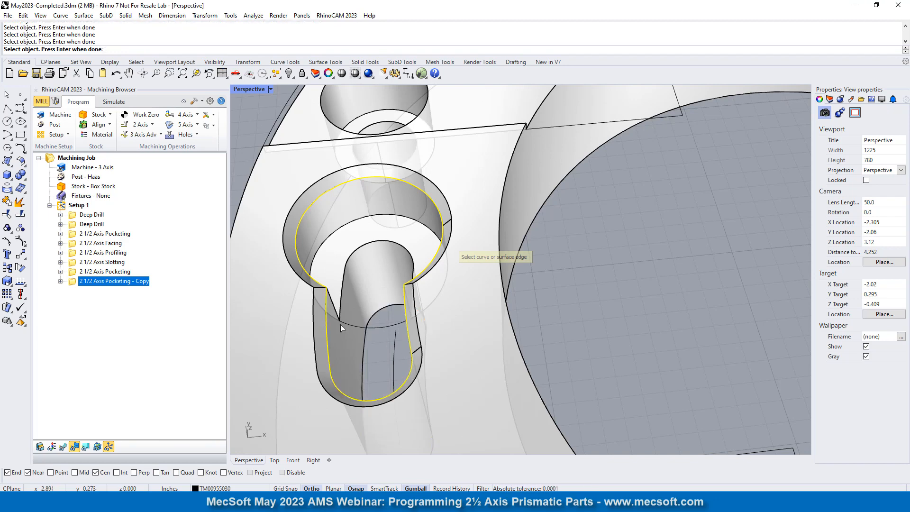
- Add the lower chamfer edges of the opposite keyhole pocket, confirm the machining regions and open the tool settings
{"action": "scroll", "coordinate": [466, 291], "scroll_direction": "down", "scroll_amount": 6}
{"action": "scroll", "coordinate": [466, 291], "scroll_direction": "up", "scroll_amount": 6}
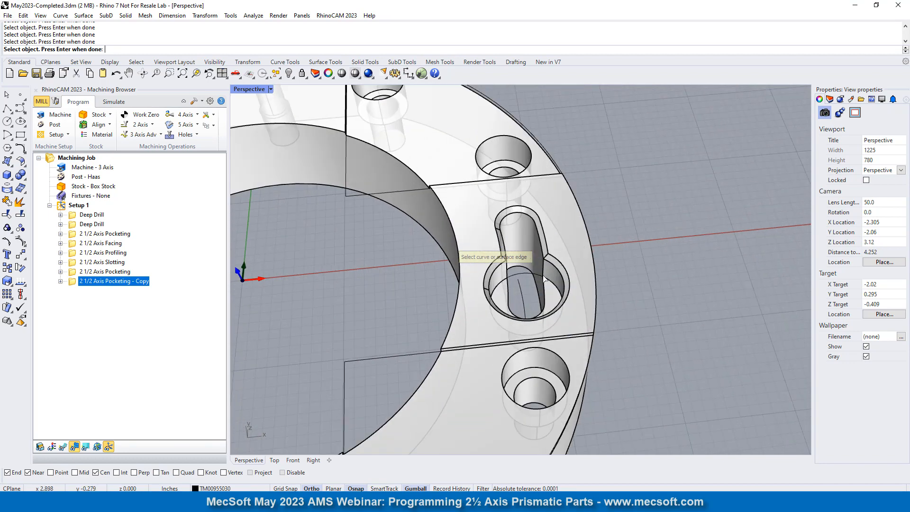
{"action": "left_click", "coordinate": [559, 238]}
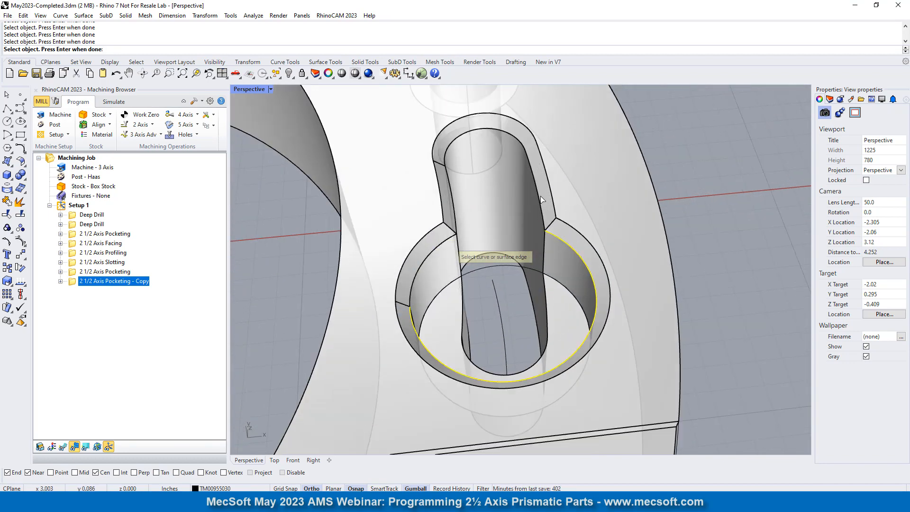
{"action": "left_click", "coordinate": [540, 202]}
{"action": "left_click", "coordinate": [452, 208]}
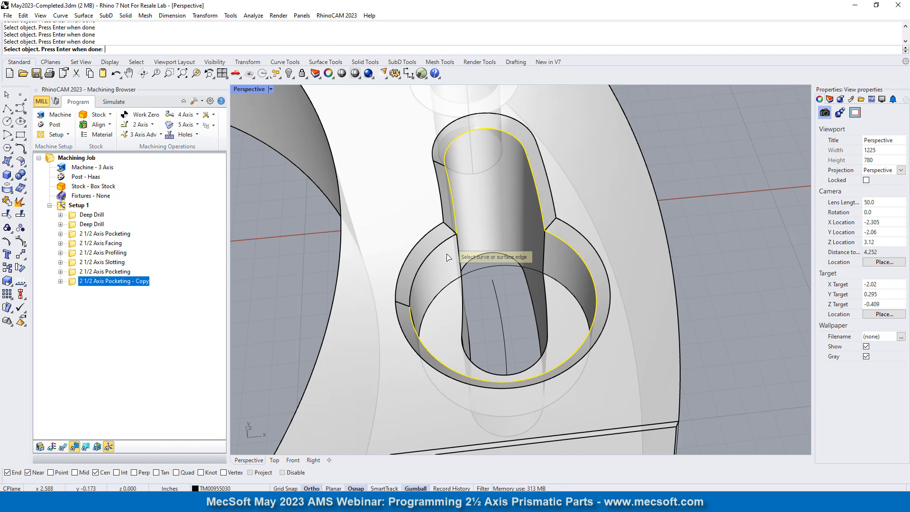
{"action": "scroll", "coordinate": [477, 268], "scroll_direction": "down", "scroll_amount": 8}
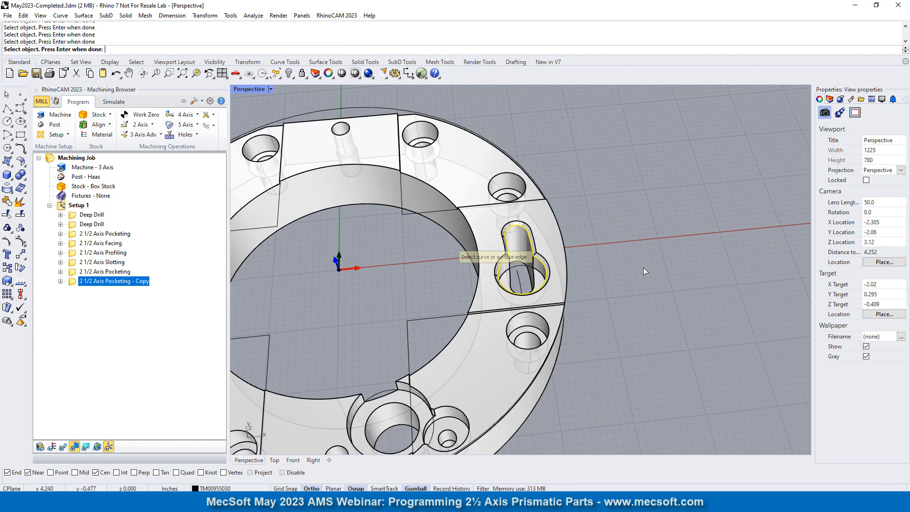
{"action": "key", "text": "Return"}
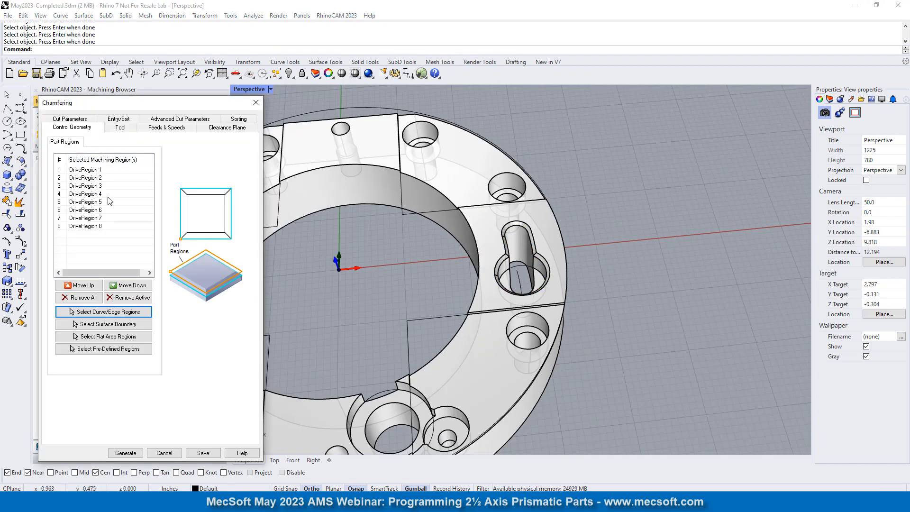
{"action": "left_click", "coordinate": [120, 127]}
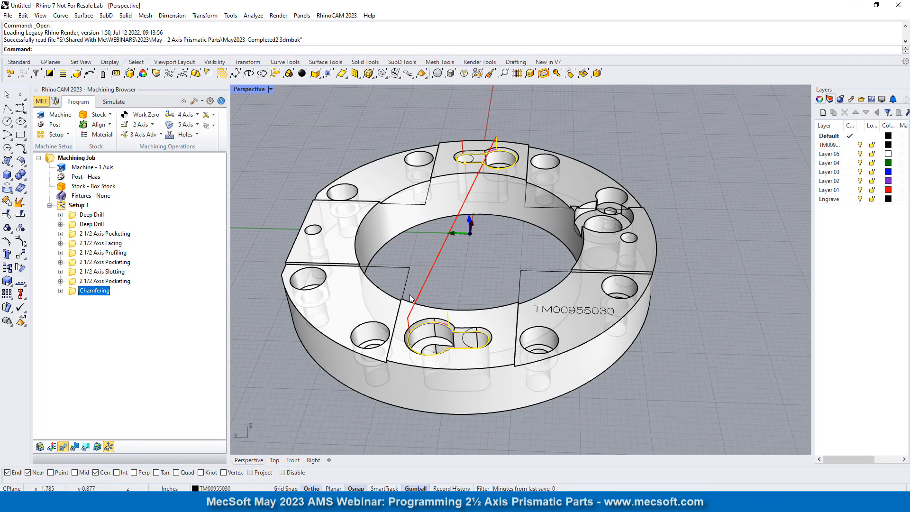
- Examine the generated chamfering toolpath along the lower chamfer edge of the front keyhole pocket
{"action": "right_click_drag", "start_coordinate": [475, 336], "coordinate": [492, 254]}
{"action": "scroll", "coordinate": [536, 281], "scroll_direction": "up", "scroll_amount": 7}
{"action": "scroll", "coordinate": [610, 372], "scroll_direction": "down", "scroll_amount": 8}
{"action": "scroll", "coordinate": [555, 332], "scroll_direction": "up", "scroll_amount": 8}
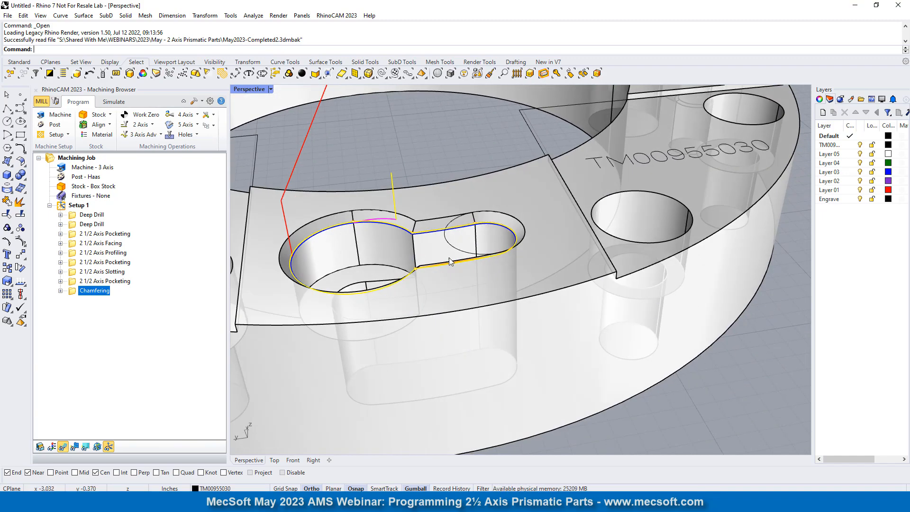
{"action": "scroll", "coordinate": [391, 231], "scroll_direction": "up", "scroll_amount": 8}
{"action": "scroll", "coordinate": [458, 242], "scroll_direction": "up", "scroll_amount": 5}
{"action": "scroll", "coordinate": [419, 296], "scroll_direction": "down", "scroll_amount": 5}
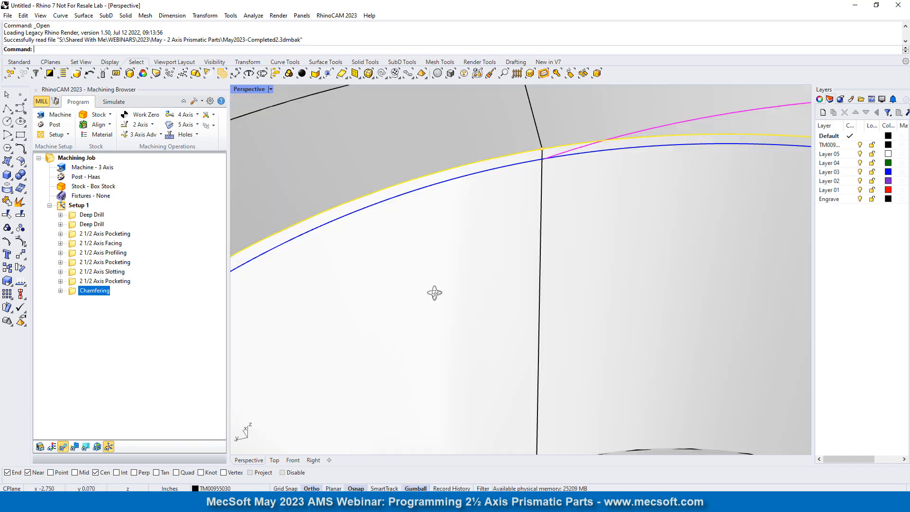
{"action": "scroll", "coordinate": [390, 266], "scroll_direction": "down", "scroll_amount": 5}
{"action": "scroll", "coordinate": [488, 286], "scroll_direction": "up", "scroll_amount": 4}
{"action": "right_click_drag", "start_coordinate": [487, 285], "coordinate": [512, 281]}
{"action": "scroll", "coordinate": [677, 271], "scroll_direction": "up", "scroll_amount": 10}
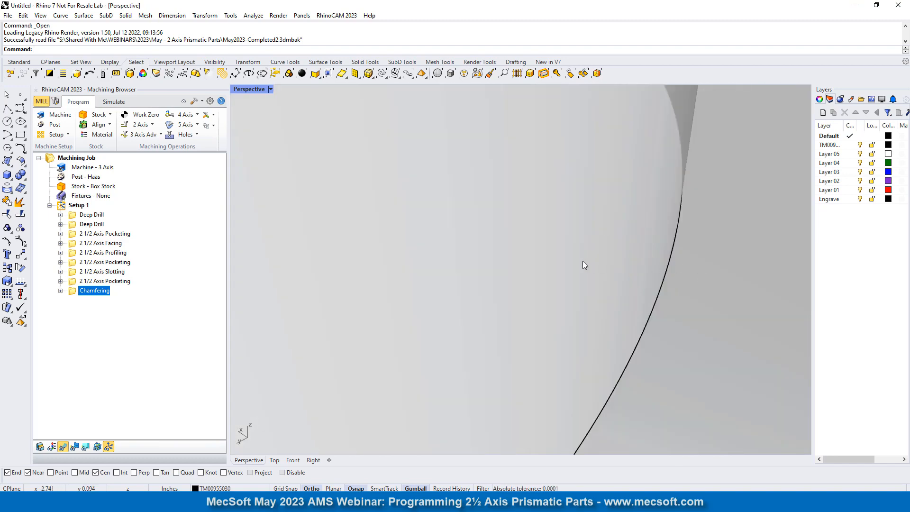
{"action": "scroll", "coordinate": [582, 261], "scroll_direction": "down", "scroll_amount": 6}
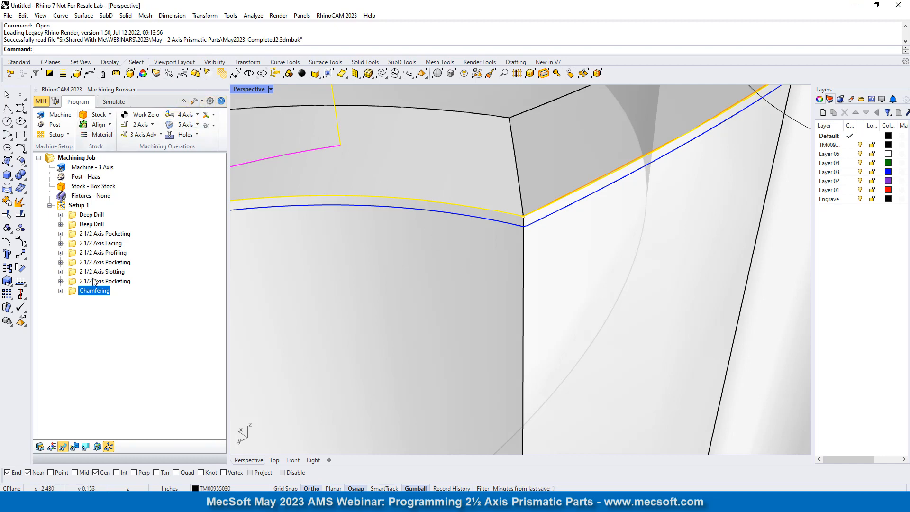
- Review the Chamfering operation's cut parameters, including the tooltip clearance, and close them without changes
{"action": "double_click", "coordinate": [72, 292]}
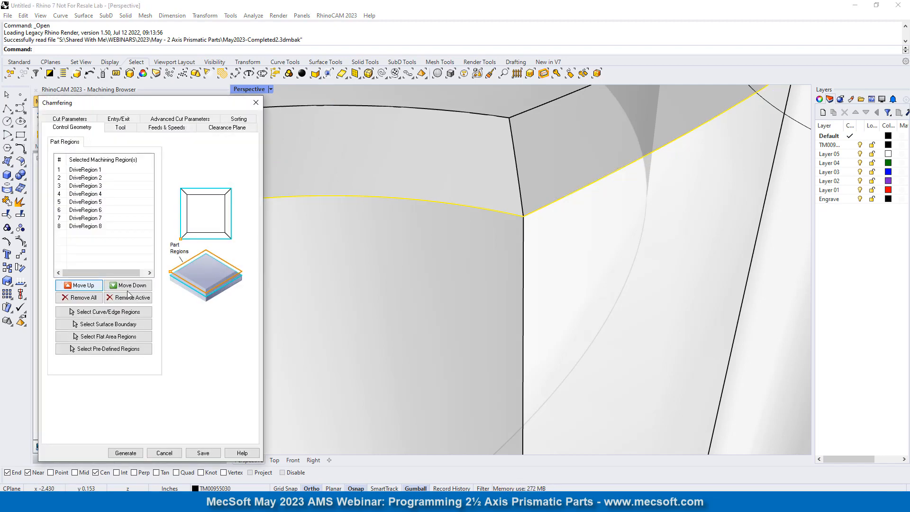
{"action": "left_click", "coordinate": [84, 119]}
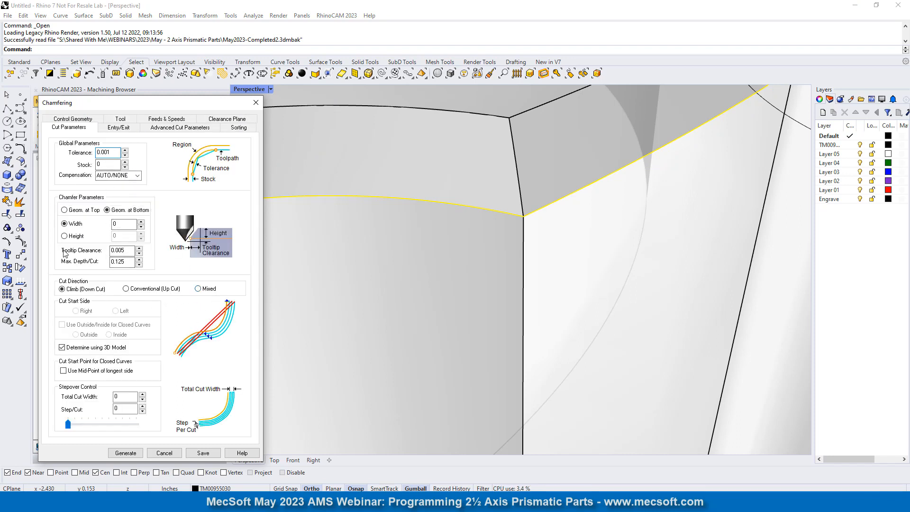
{"action": "double_click", "coordinate": [133, 250]}
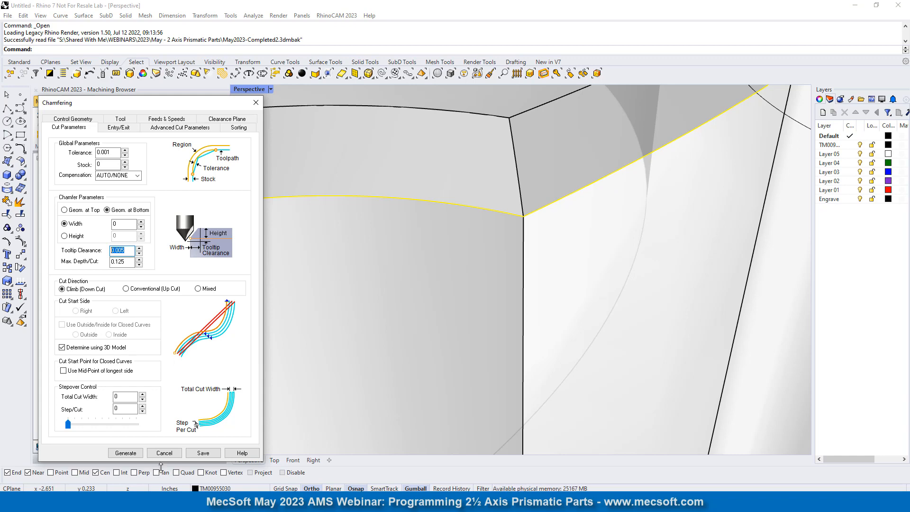
{"action": "left_click", "coordinate": [165, 454]}
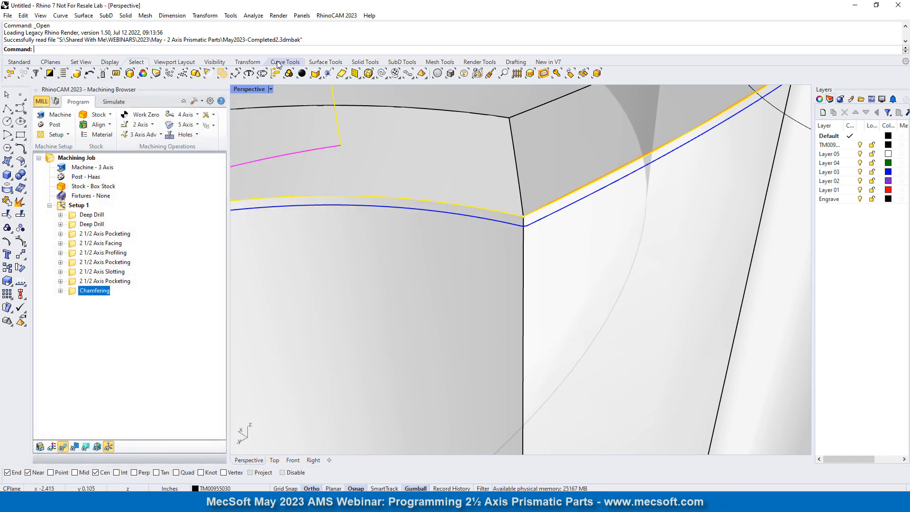
- Display the part from the front, then switch the viewport to the Right view
{"action": "left_click", "coordinate": [19, 62]}
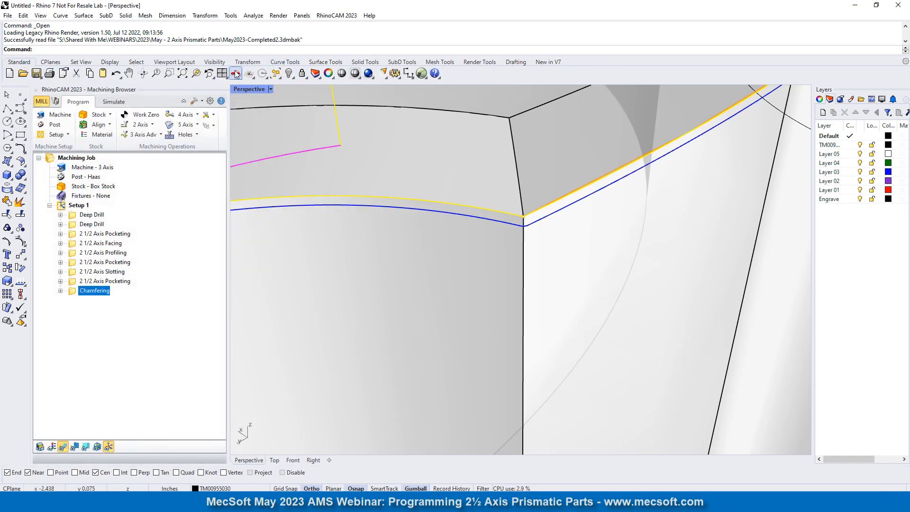
{"action": "left_click", "coordinate": [241, 78]}
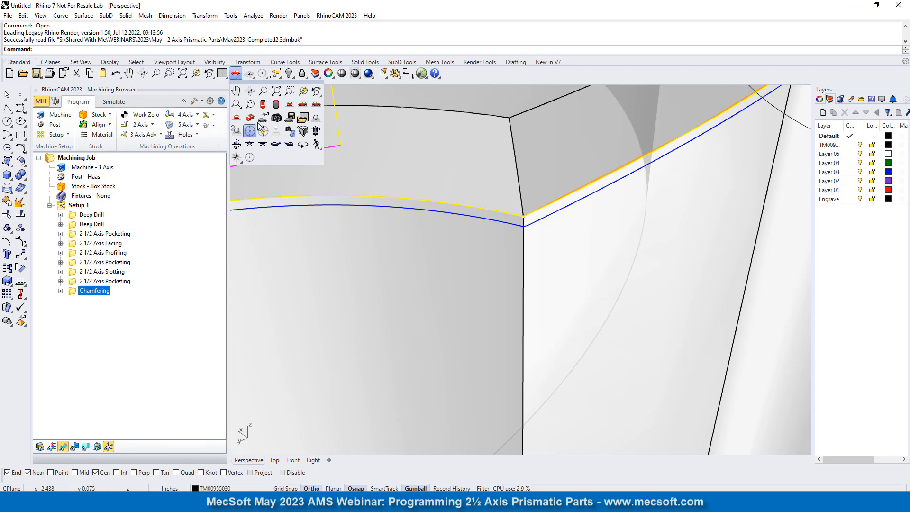
{"action": "left_click", "coordinate": [289, 104]}
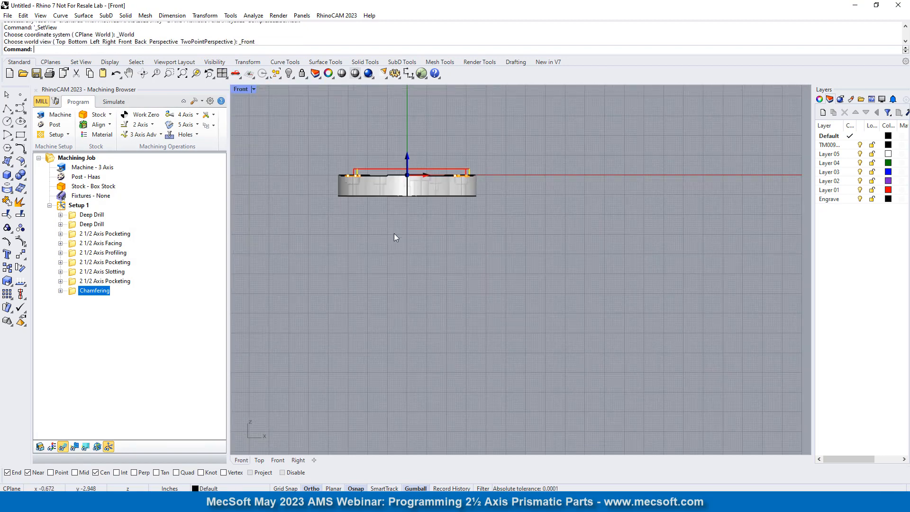
{"action": "left_click", "coordinate": [239, 80]}
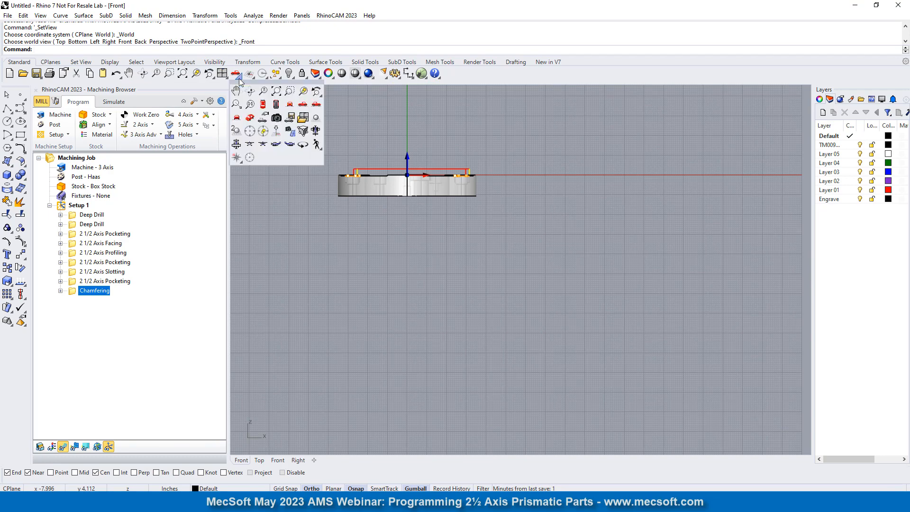
{"action": "left_click", "coordinate": [304, 104]}
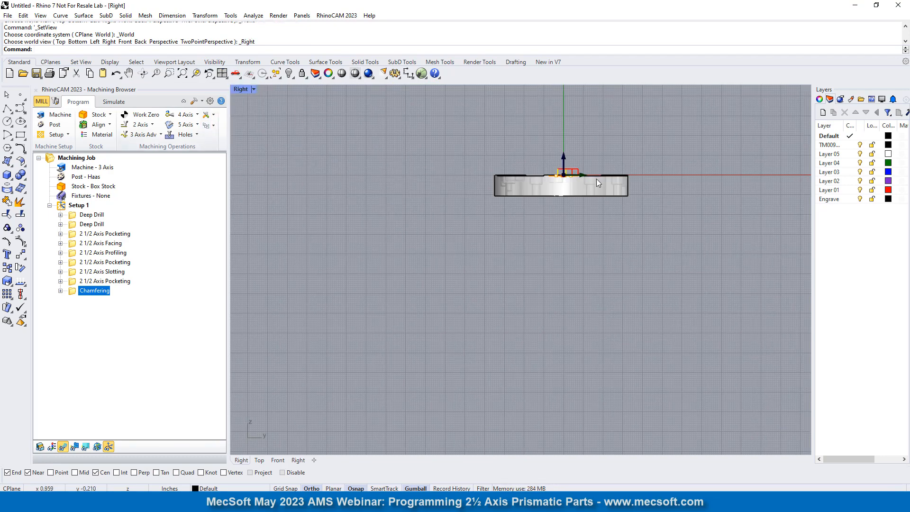
- Show the chamfering toolpath's cutting and entry moves through the part and compare its depth with the lower chamfer edge
{"action": "scroll", "coordinate": [596, 178], "scroll_direction": "up", "scroll_amount": 8}
{"action": "scroll", "coordinate": [487, 166], "scroll_direction": "up", "scroll_amount": 3}
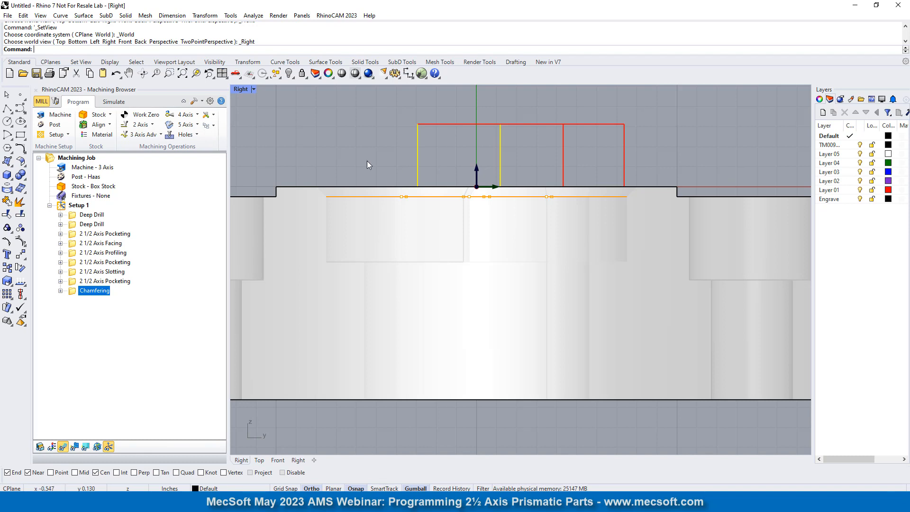
{"action": "scroll", "coordinate": [367, 161], "scroll_direction": "up", "scroll_amount": 5}
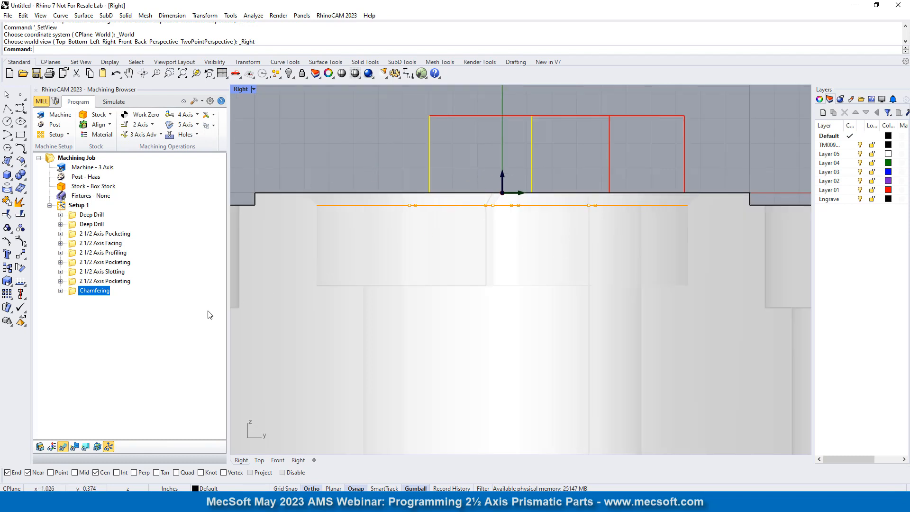
{"action": "left_click", "coordinate": [75, 446]}
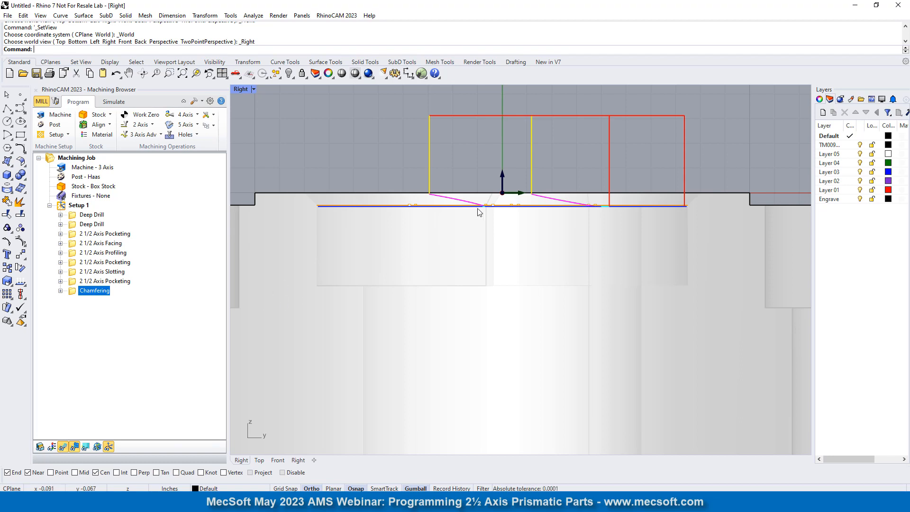
{"action": "scroll", "coordinate": [317, 205], "scroll_direction": "up", "scroll_amount": 5}
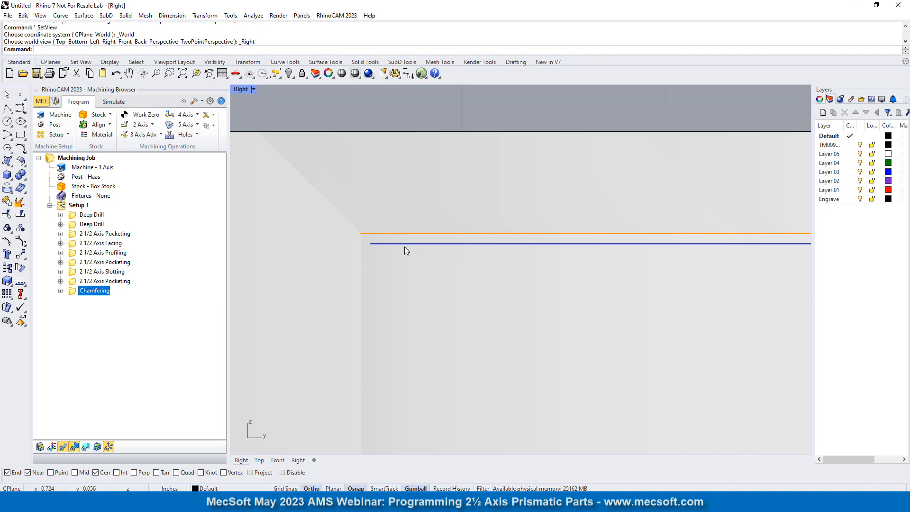
{"action": "scroll", "coordinate": [334, 255], "scroll_direction": "down", "scroll_amount": 5}
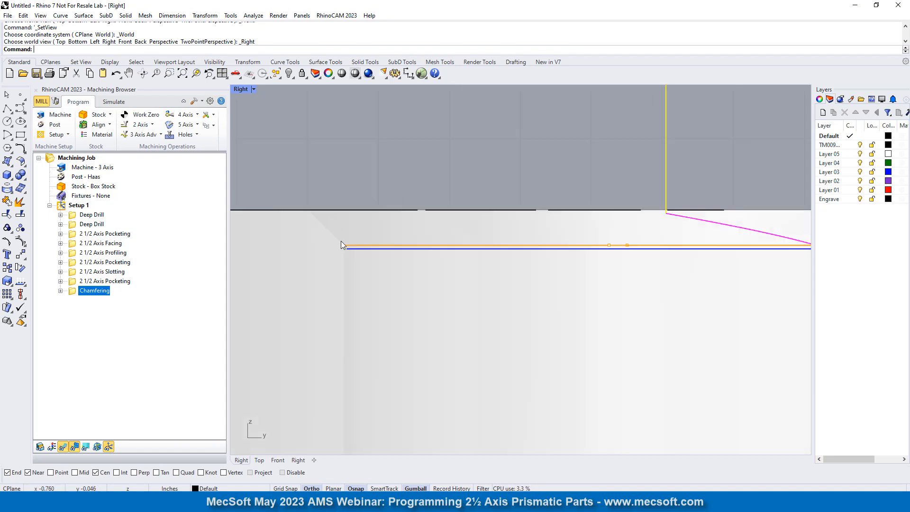
- Switch the viewport back to Perspective and examine the chamfering toolpath around the front keyhole pocket
{"action": "left_click", "coordinate": [235, 73]}
{"action": "left_click", "coordinate": [263, 105]}
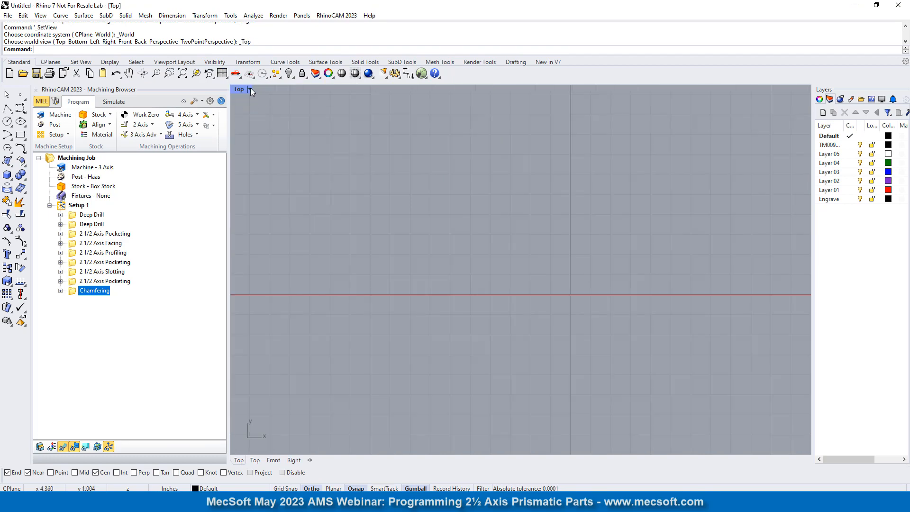
{"action": "left_click", "coordinate": [236, 73]}
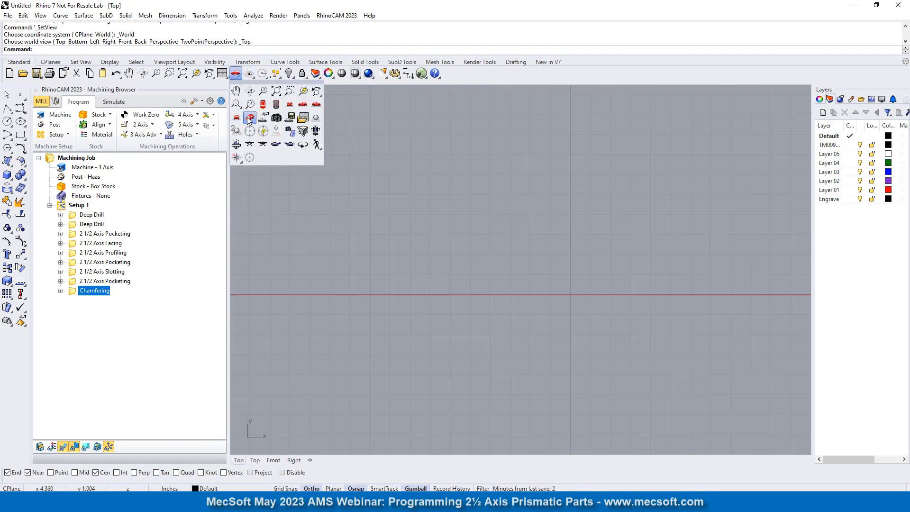
{"action": "left_click", "coordinate": [244, 118]}
{"action": "scroll", "coordinate": [445, 268], "scroll_direction": "up", "scroll_amount": 10}
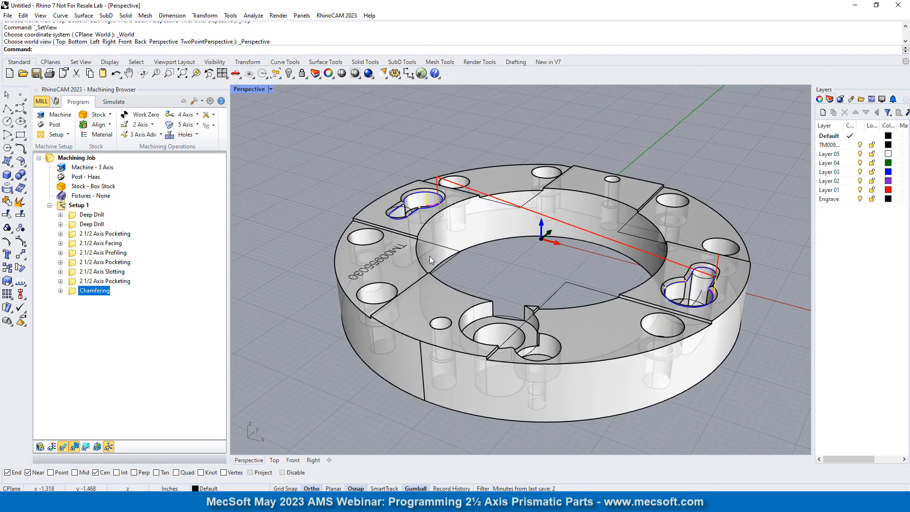
{"action": "scroll", "coordinate": [507, 248], "scroll_direction": "up", "scroll_amount": 2}
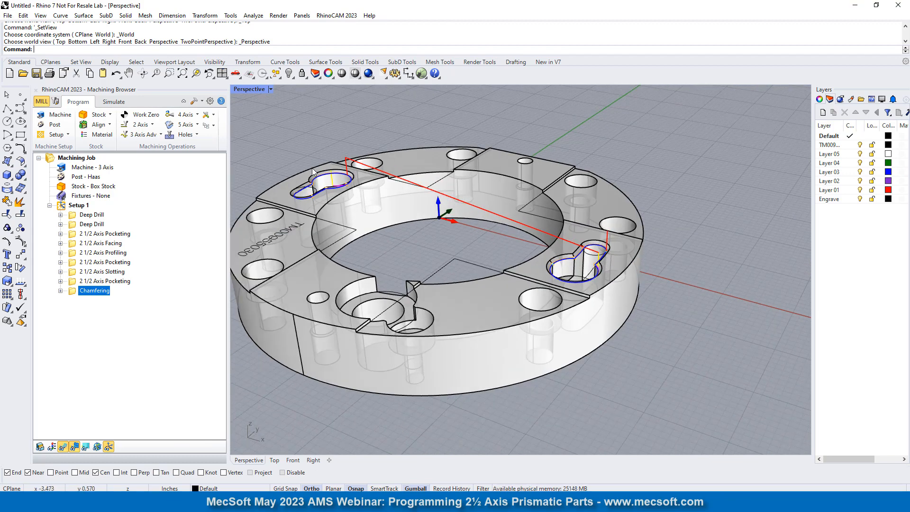
{"action": "scroll", "coordinate": [313, 185], "scroll_direction": "up", "scroll_amount": 1}
{"action": "scroll", "coordinate": [689, 297], "scroll_direction": "up", "scroll_amount": 3}
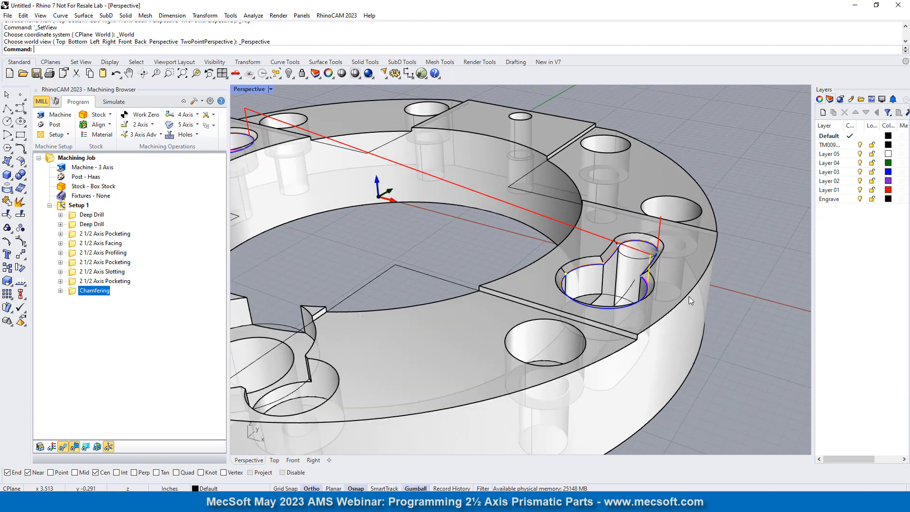
{"action": "scroll", "coordinate": [626, 269], "scroll_direction": "up", "scroll_amount": 4}
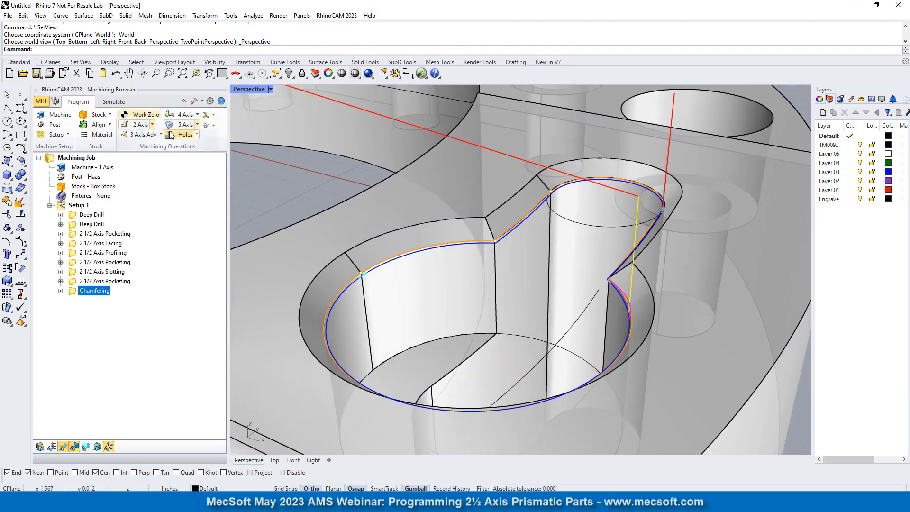
- Set the simulation preferences to Simulate By Moves with a maximum display interval of 100
{"action": "left_click", "coordinate": [118, 103]}
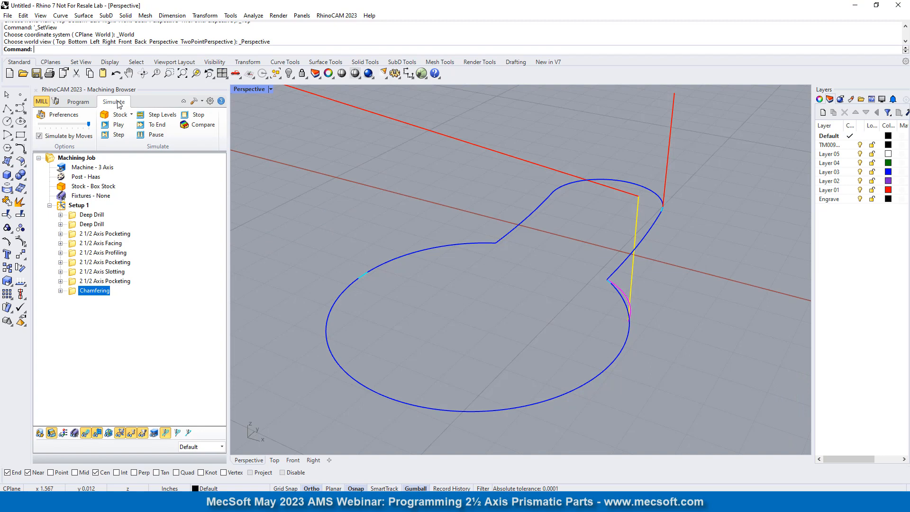
{"action": "left_click", "coordinate": [39, 137]}
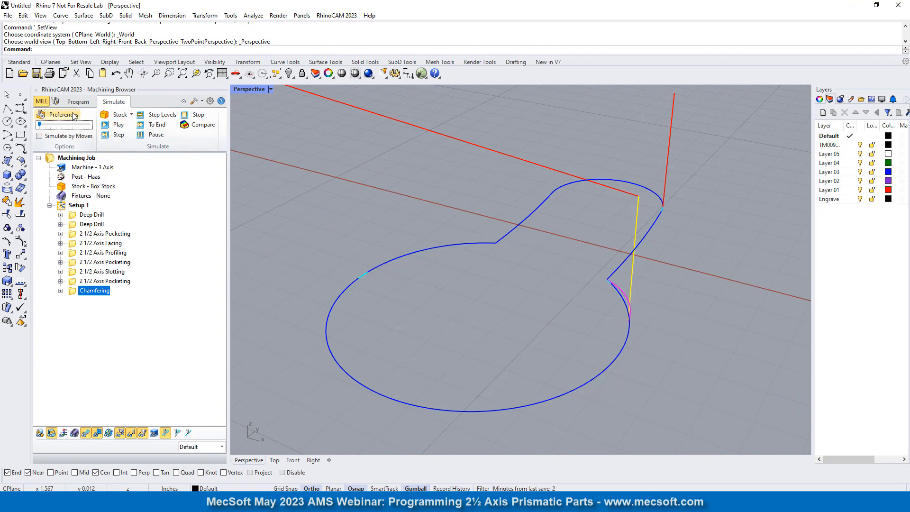
{"action": "left_click", "coordinate": [74, 117]}
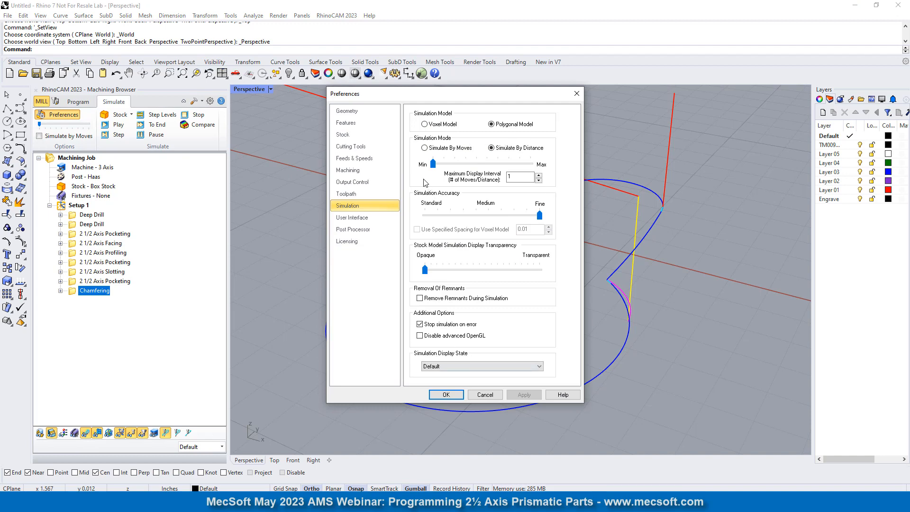
{"action": "left_click", "coordinate": [424, 148]}
{"action": "double_click", "coordinate": [517, 177]}
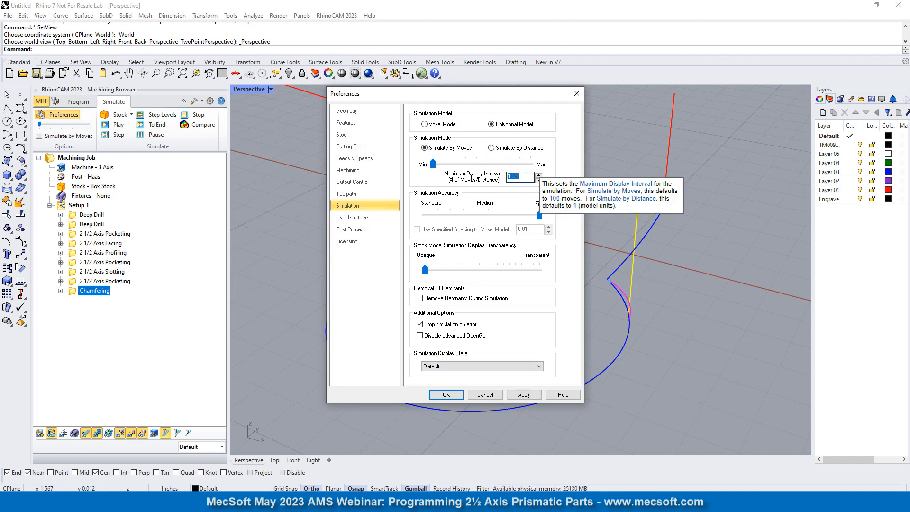
{"action": "type", "text": "100"}
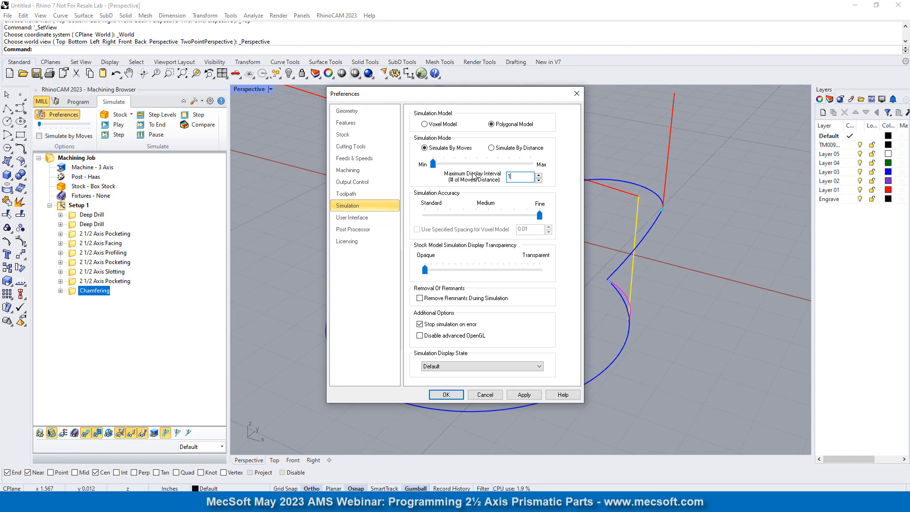
{"action": "left_click", "coordinate": [445, 395]}
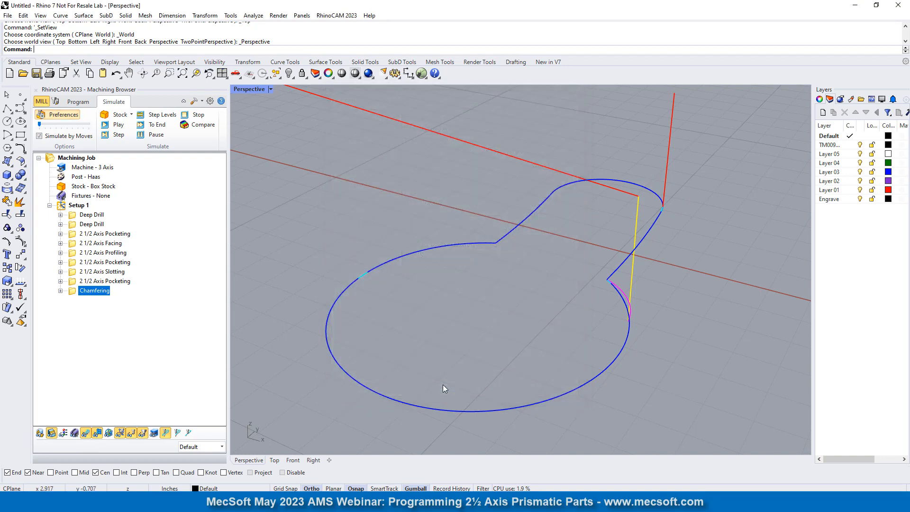
- Turn off Simulate by Moves and simulate the Chamfering operation on its own
{"action": "left_click", "coordinate": [39, 136]}
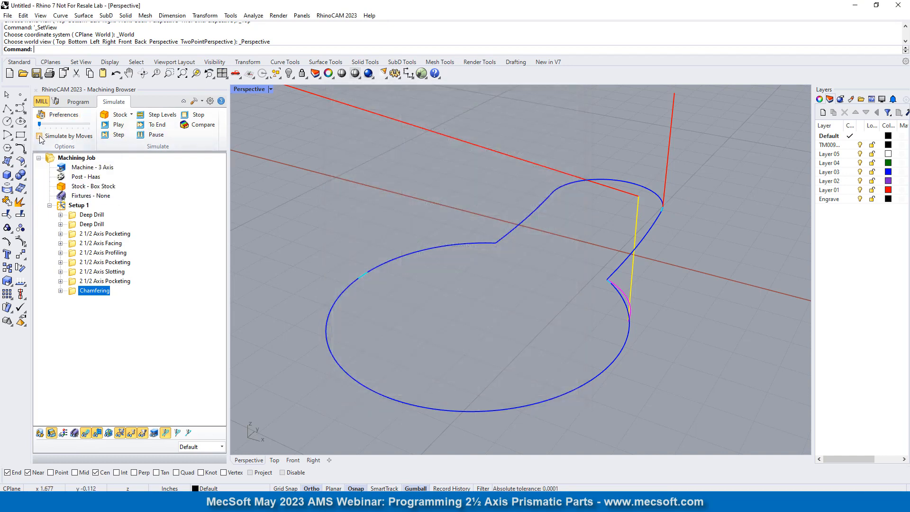
{"action": "left_click", "coordinate": [118, 125]}
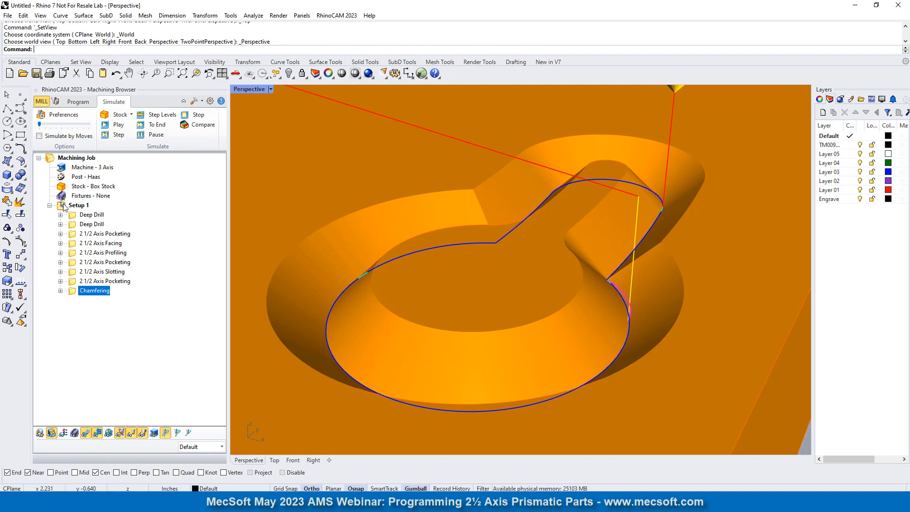
{"action": "left_click", "coordinate": [77, 282]}
{"action": "right_click", "coordinate": [78, 282]}
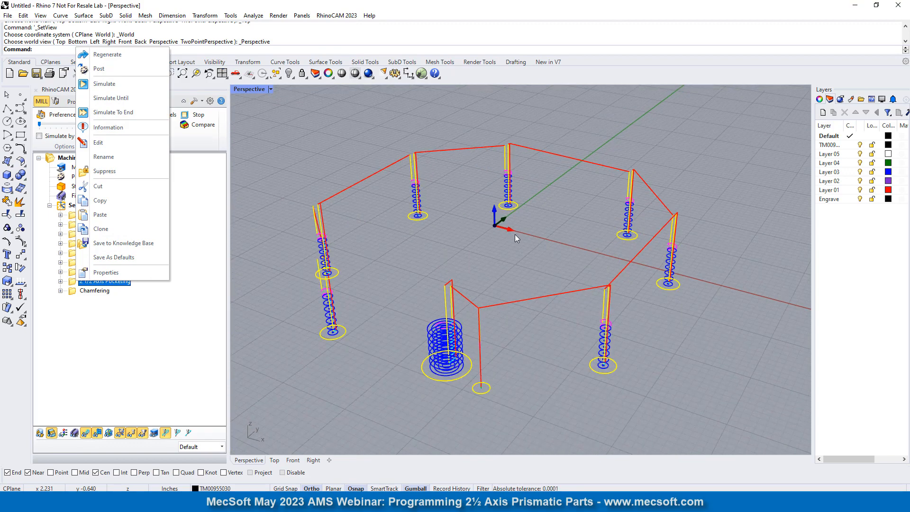
{"action": "left_click", "coordinate": [237, 187]}
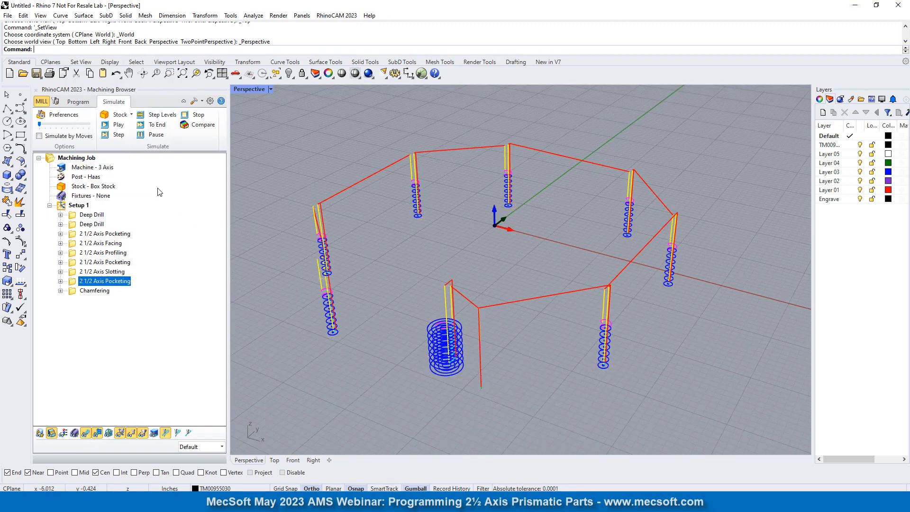
- Simulate both Deep Drill operations in order, turning on Simulate by Moves during the first one
{"action": "left_click", "coordinate": [91, 215]}
{"action": "left_click", "coordinate": [117, 125]}
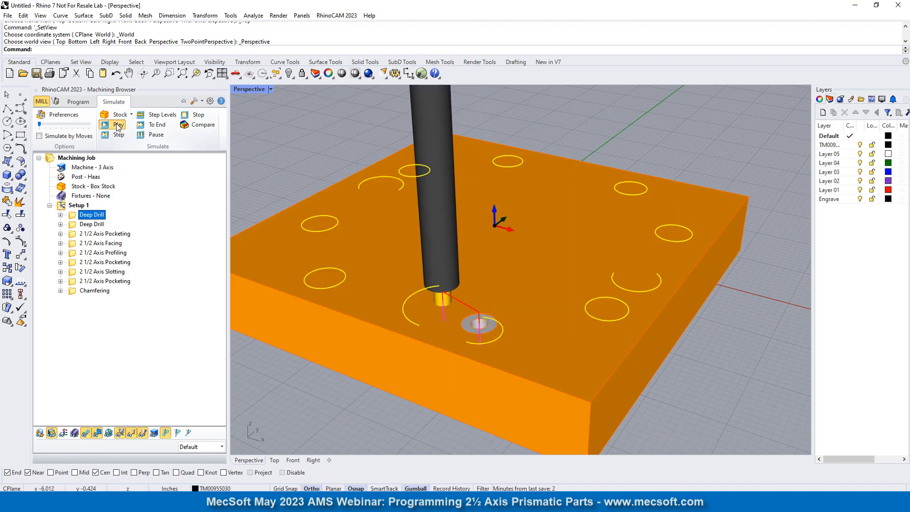
{"action": "left_click", "coordinate": [40, 137]}
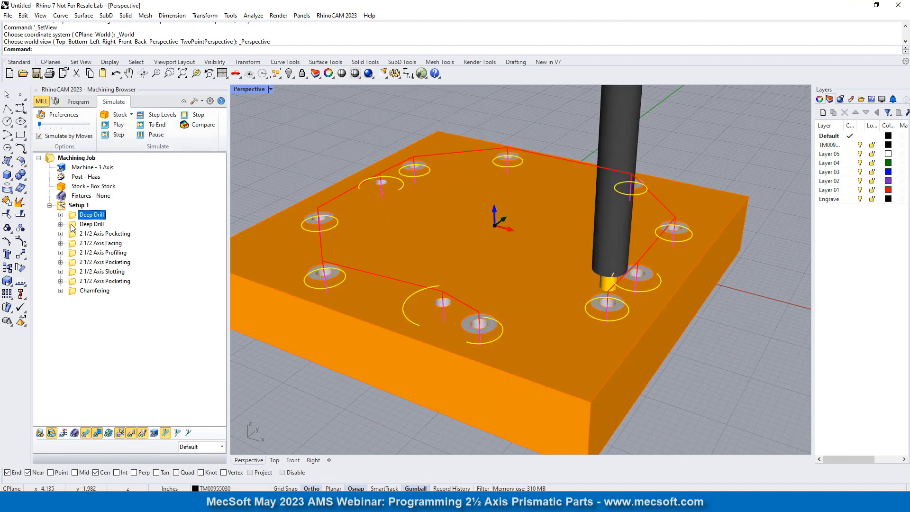
{"action": "left_click", "coordinate": [72, 226]}
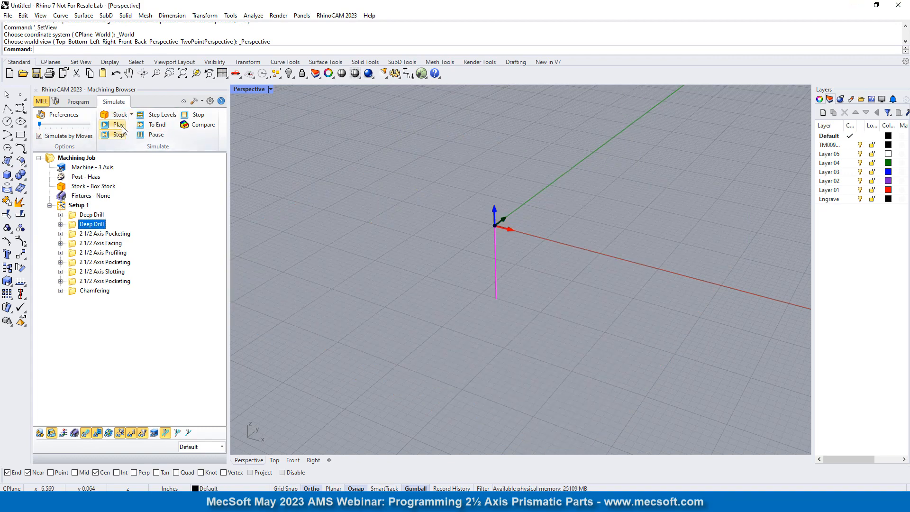
{"action": "left_click", "coordinate": [119, 125]}
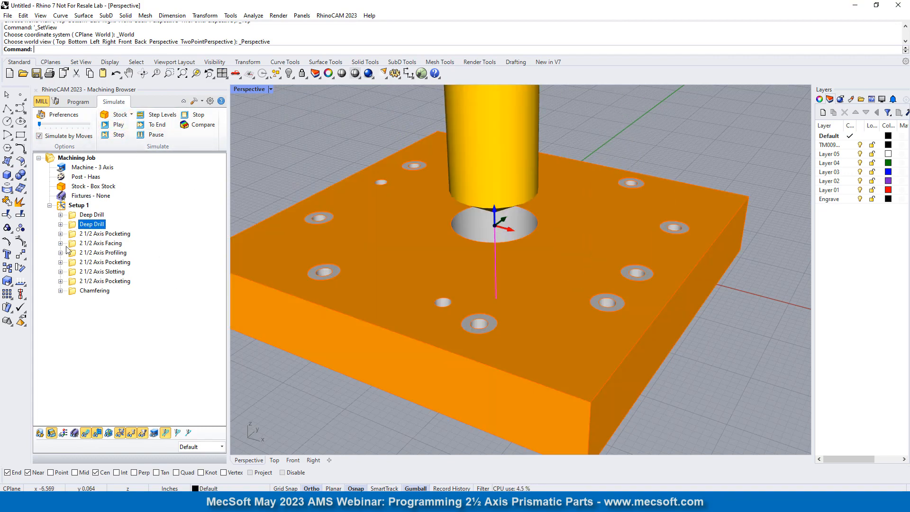
- Simulate the first 2½ Axis Pocketing operation, hiding the toolpath and raising the simulation speed while it runs
{"action": "left_click", "coordinate": [73, 234]}
{"action": "left_click", "coordinate": [119, 125]}
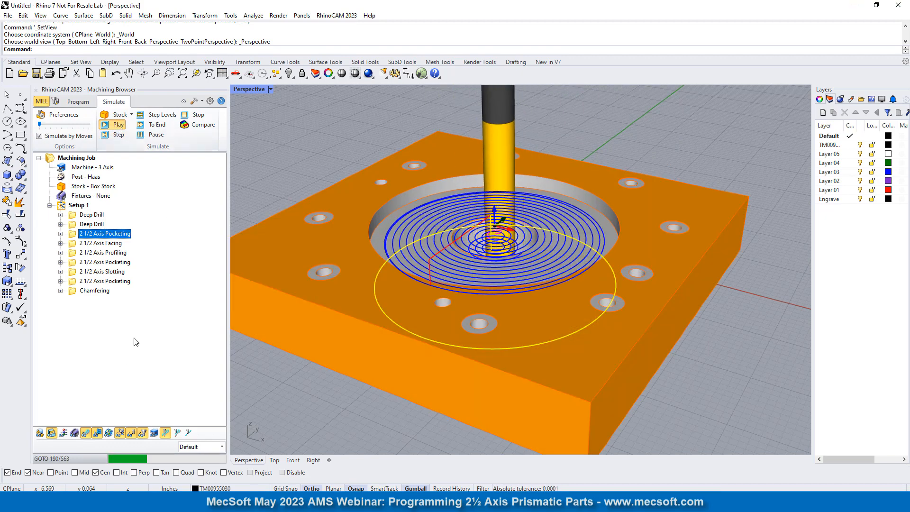
{"action": "left_click", "coordinate": [86, 432]}
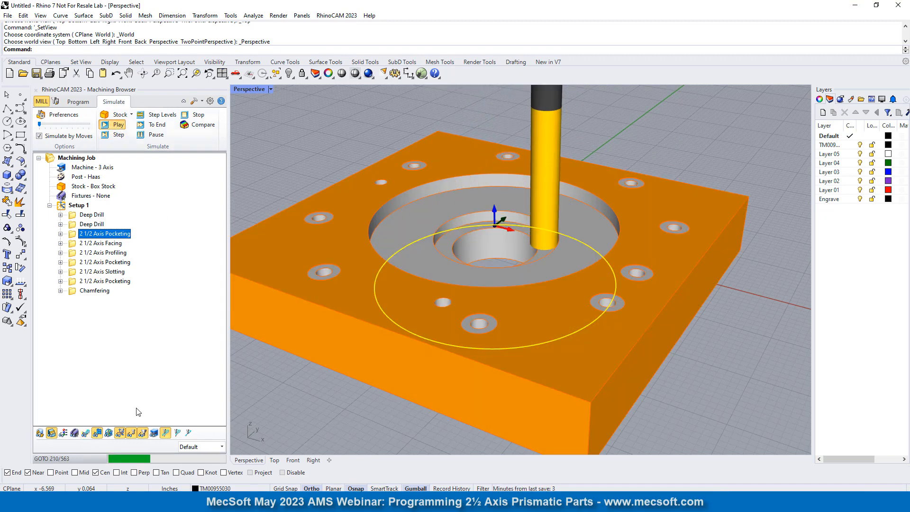
{"action": "left_click_drag", "start_coordinate": [40, 124], "coordinate": [84, 125]}
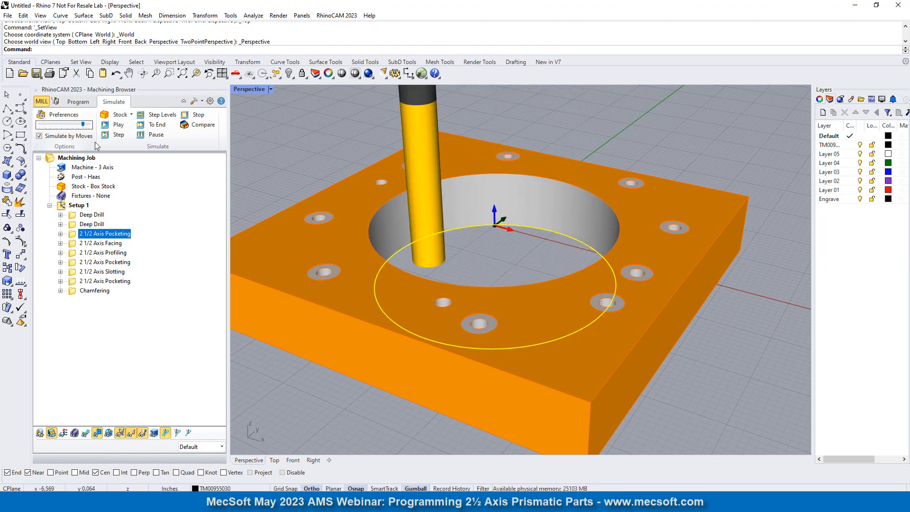
- Simulate the 2½ Axis Facing and 2½ Axis Profiling operations with Simulate by Moves turned off
{"action": "left_click", "coordinate": [74, 244]}
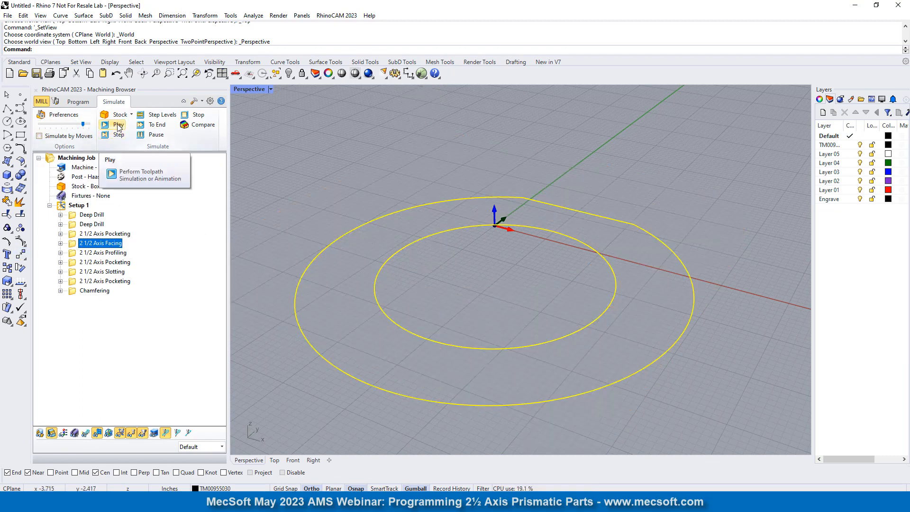
{"action": "left_click", "coordinate": [118, 125]}
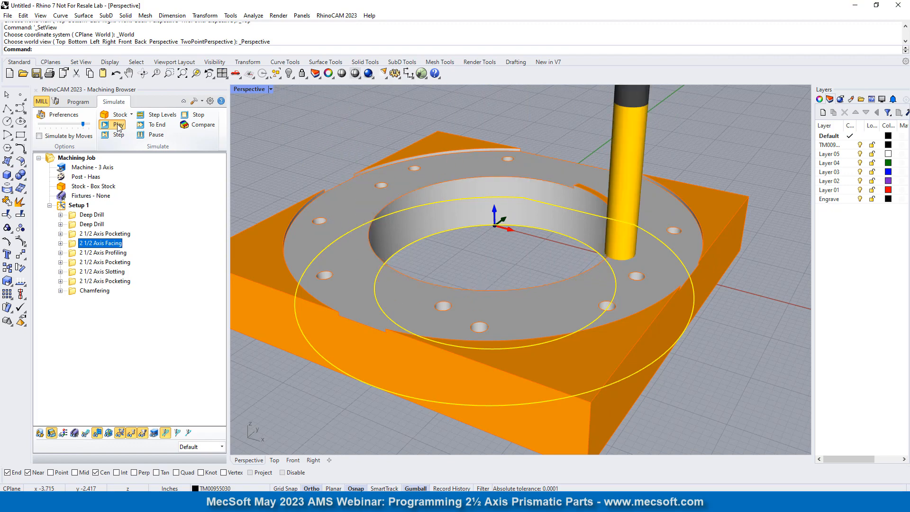
{"action": "left_click", "coordinate": [75, 253]}
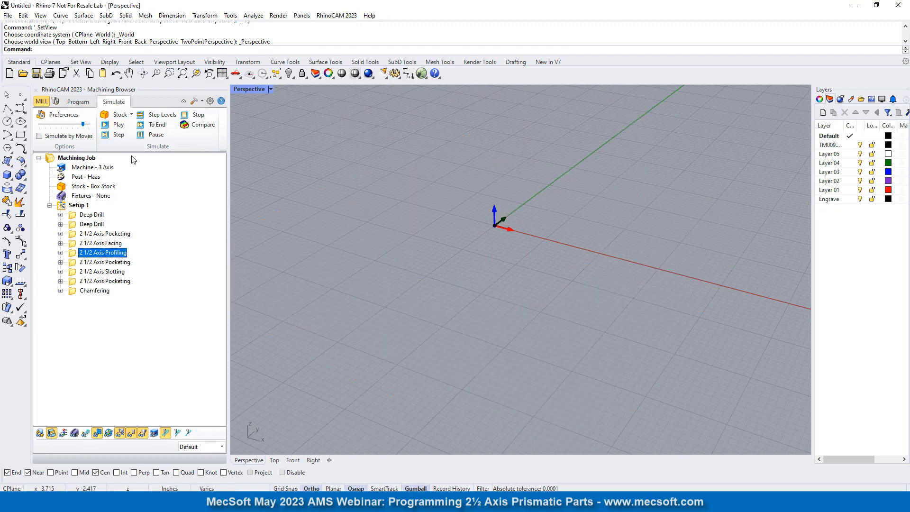
{"action": "left_click", "coordinate": [118, 125]}
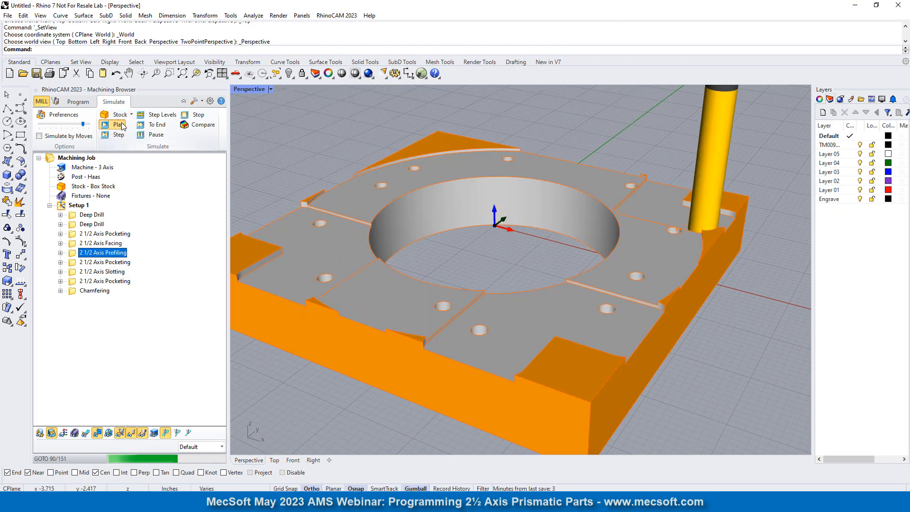
- Simulate the second 2½ Axis Pocketing operation and the 2½ Axis Slotting operation
{"action": "left_click", "coordinate": [73, 260]}
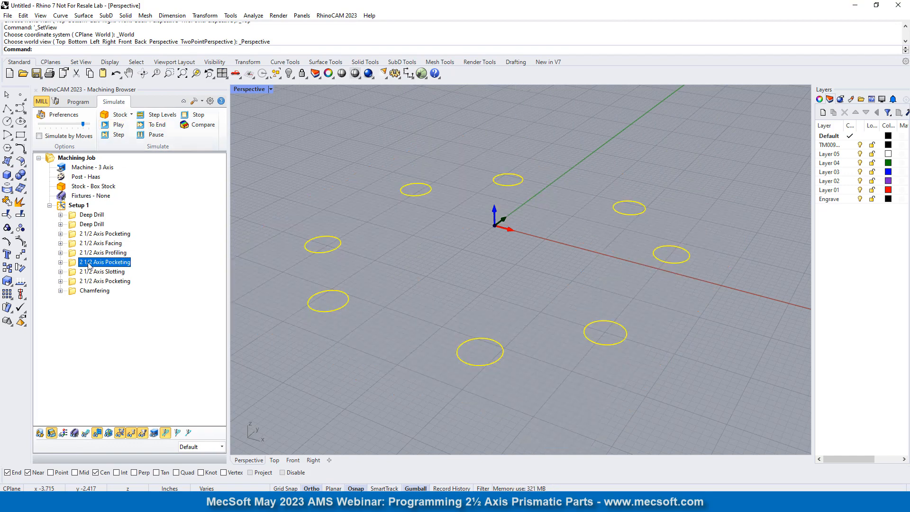
{"action": "left_click", "coordinate": [118, 128]}
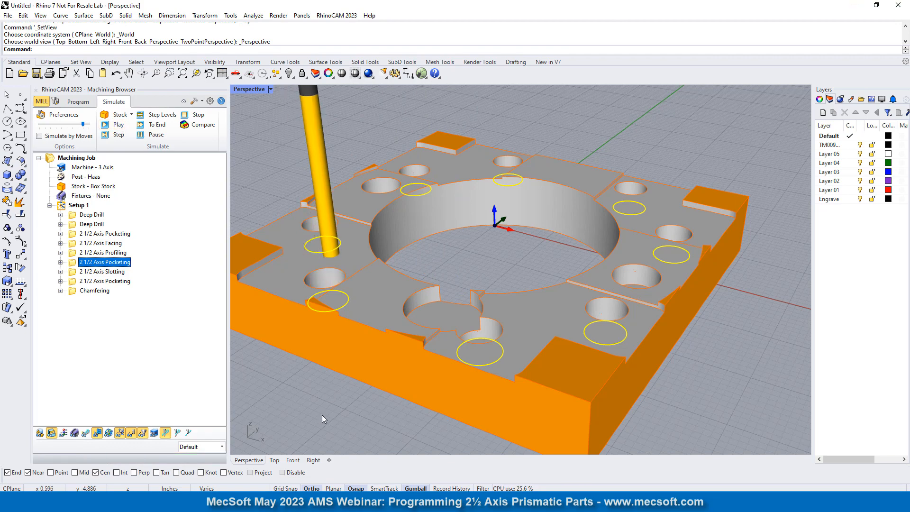
{"action": "left_click", "coordinate": [102, 271]}
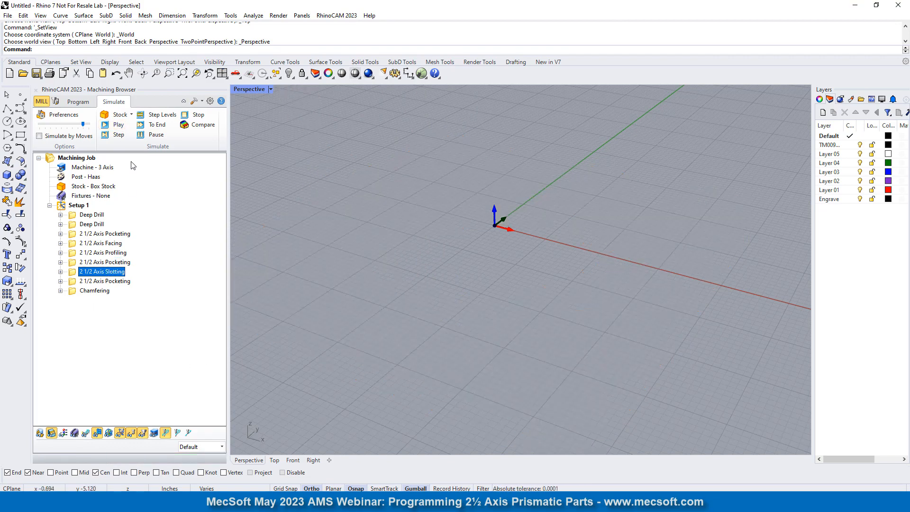
{"action": "left_click", "coordinate": [116, 124]}
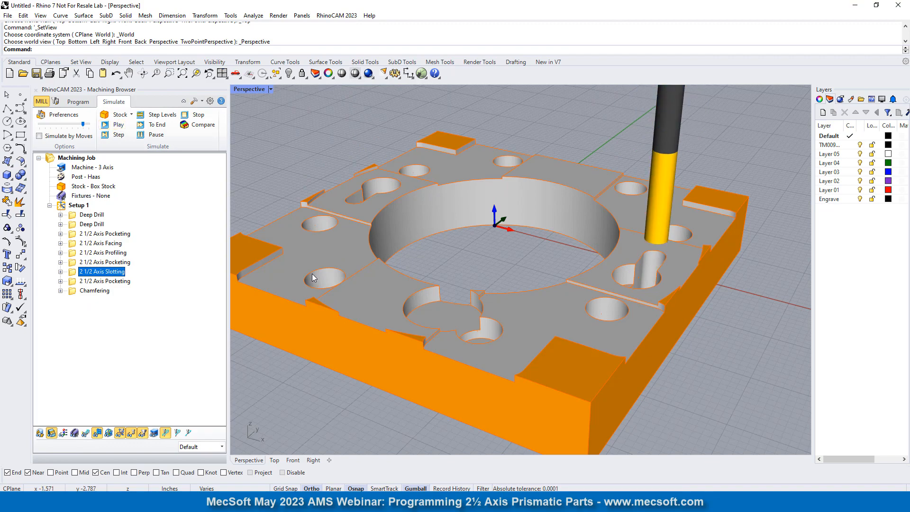
- Simulate the last 2½ Axis Pocketing operation and inspect the cut stock closely at the keyhole pocket
{"action": "right_click_drag", "start_coordinate": [427, 305], "coordinate": [407, 380]}
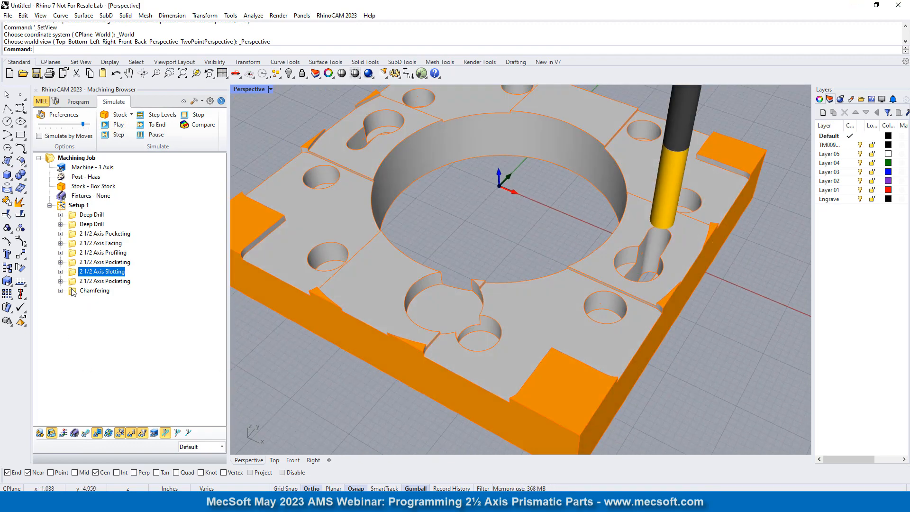
{"action": "left_click", "coordinate": [105, 280]}
{"action": "left_click", "coordinate": [116, 124]}
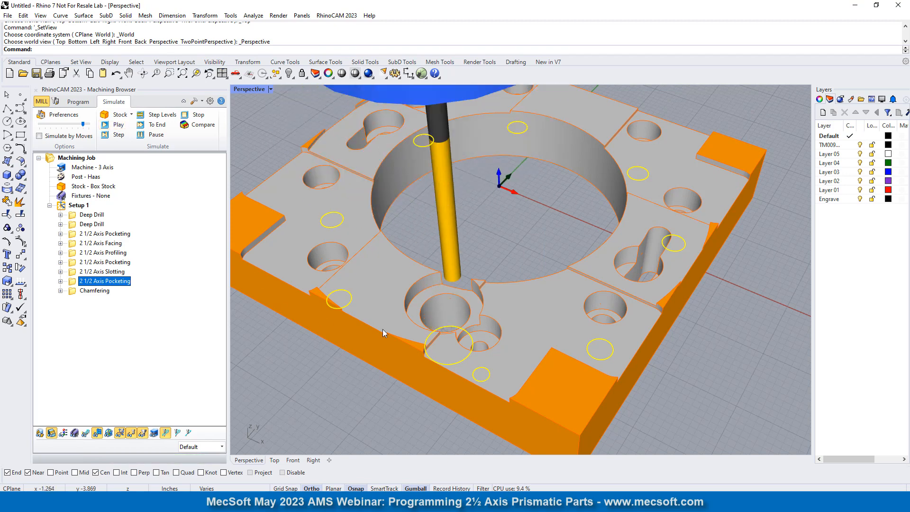
{"action": "left_click", "coordinate": [496, 256]}
{"action": "scroll", "coordinate": [674, 249], "scroll_direction": "up", "scroll_amount": 4}
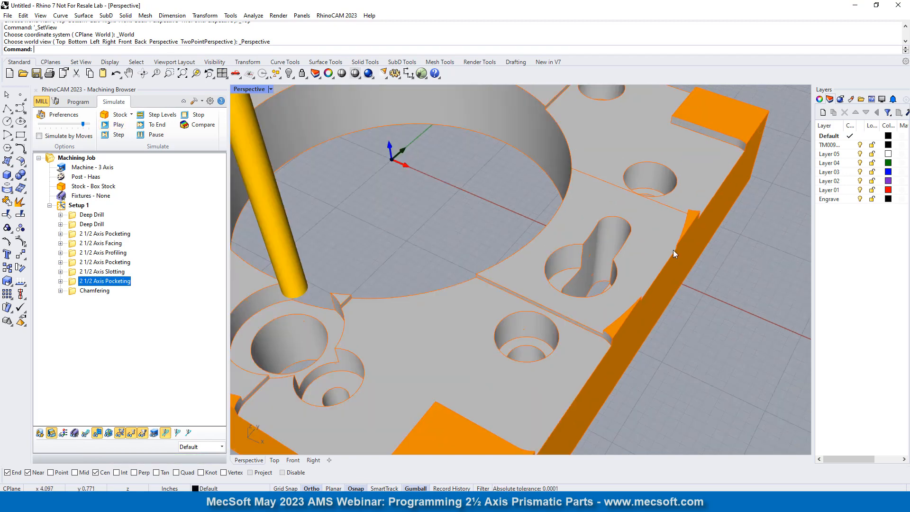
{"action": "scroll", "coordinate": [572, 251], "scroll_direction": "up", "scroll_amount": 1}
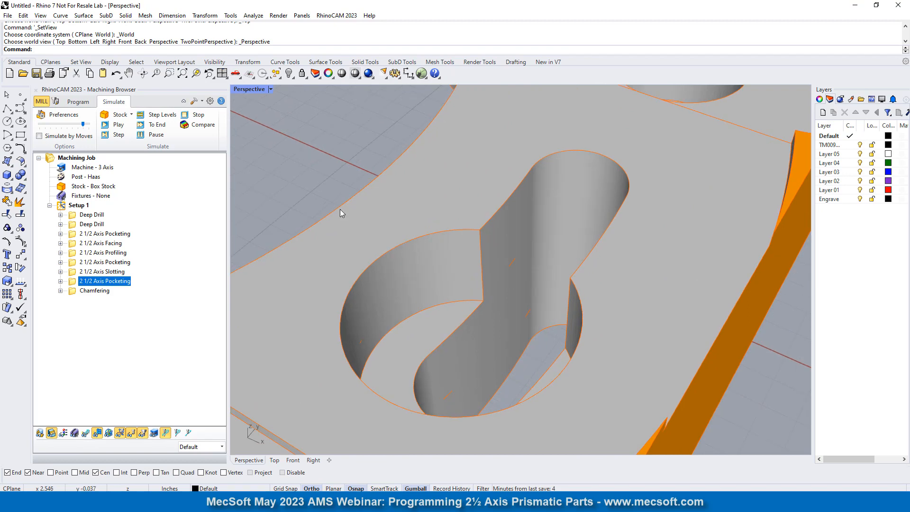
- Simulate the Chamfering operation at the slowest simulation speed and inspect the cut chamfer closely along the keyhole pocket's edge
{"action": "left_click", "coordinate": [94, 291]}
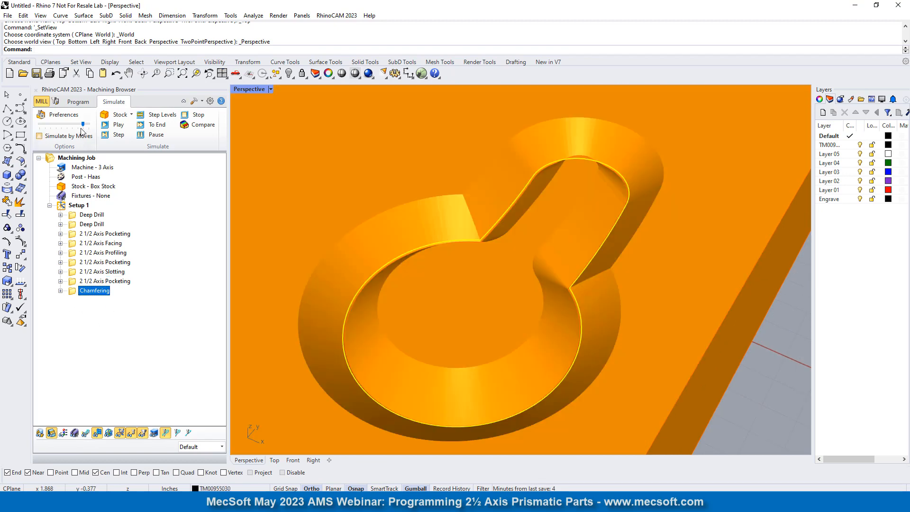
{"action": "left_click_drag", "start_coordinate": [82, 125], "coordinate": [37, 127]}
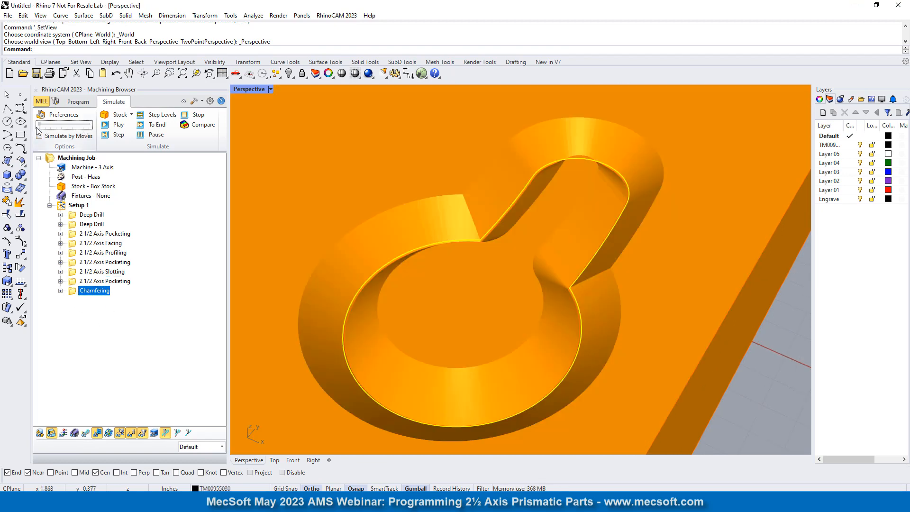
{"action": "left_click", "coordinate": [118, 126]}
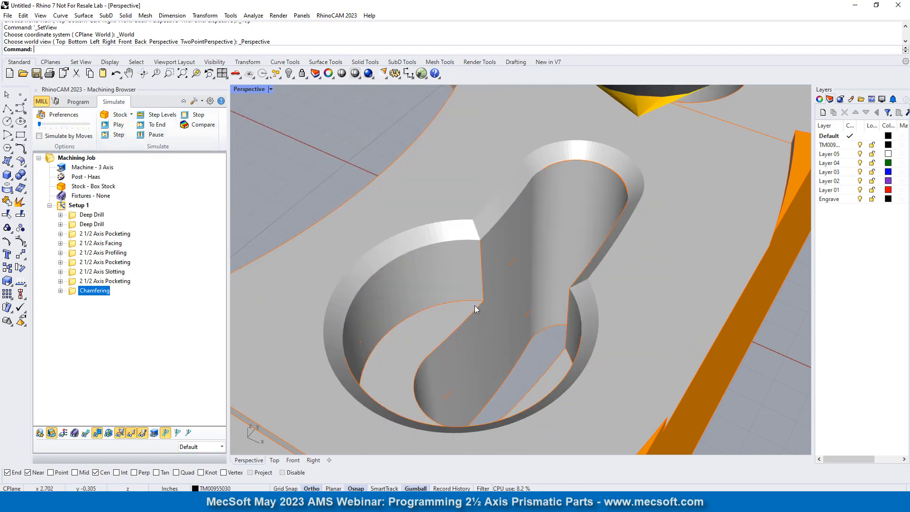
{"action": "scroll", "coordinate": [487, 281], "scroll_direction": "up", "scroll_amount": 5}
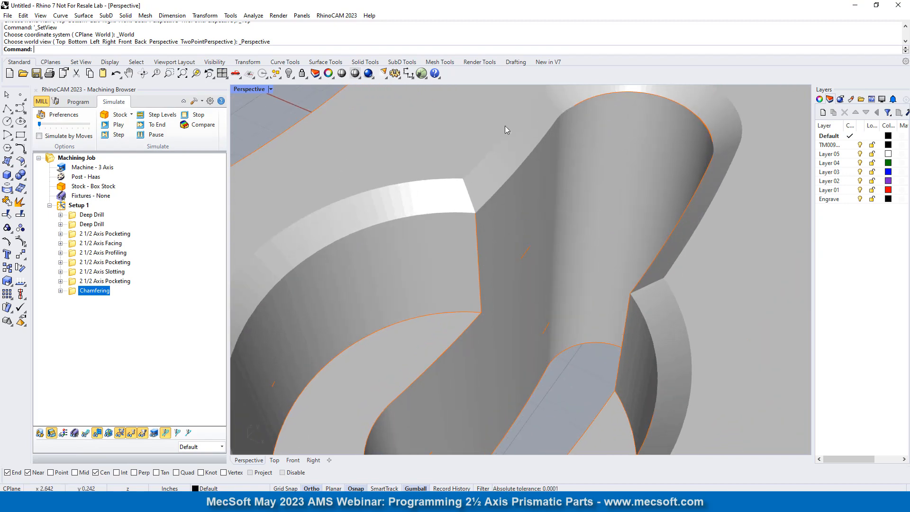
{"action": "scroll", "coordinate": [475, 224], "scroll_direction": "up", "scroll_amount": 2}
{"action": "scroll", "coordinate": [420, 205], "scroll_direction": "down", "scroll_amount": 3}
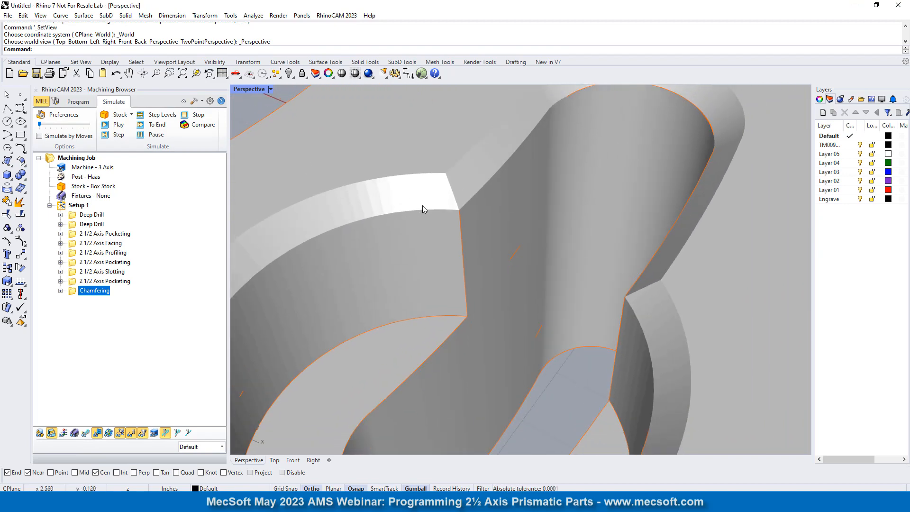
- Show the Chamfering toolpath on the simulated stock and examine how it follows the lower edge of the keyhole chamfer
{"action": "left_click", "coordinate": [85, 433]}
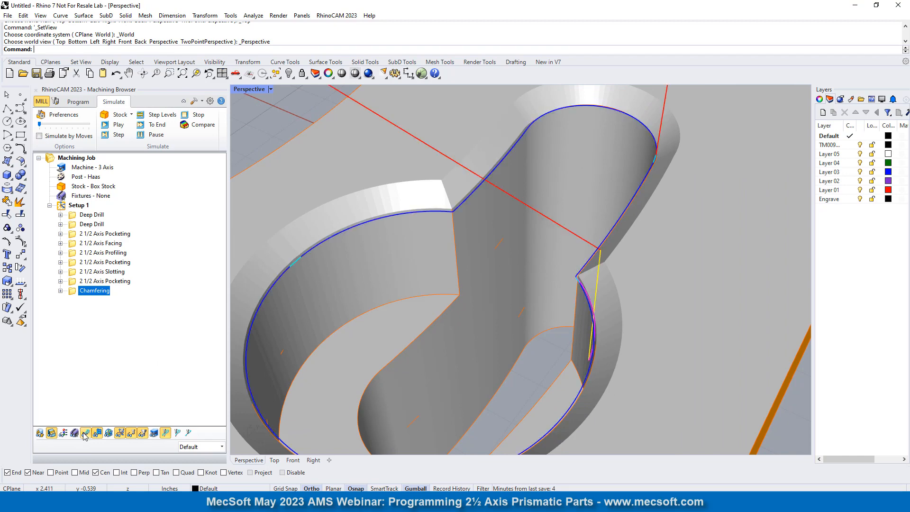
{"action": "right_click_drag", "start_coordinate": [525, 269], "coordinate": [531, 218]}
{"action": "scroll", "coordinate": [531, 218], "scroll_direction": "down", "scroll_amount": 5}
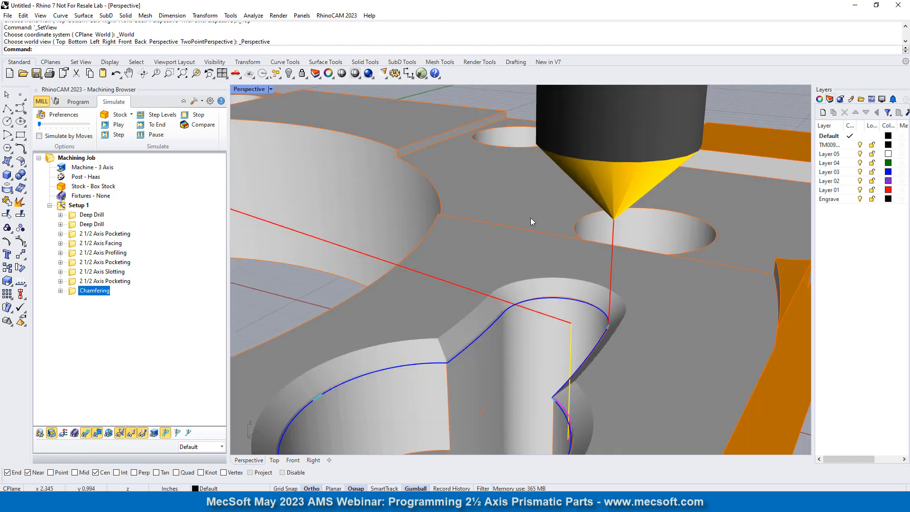
{"action": "scroll", "coordinate": [487, 300], "scroll_direction": "up", "scroll_amount": 6}
{"action": "scroll", "coordinate": [493, 292], "scroll_direction": "up", "scroll_amount": 2}
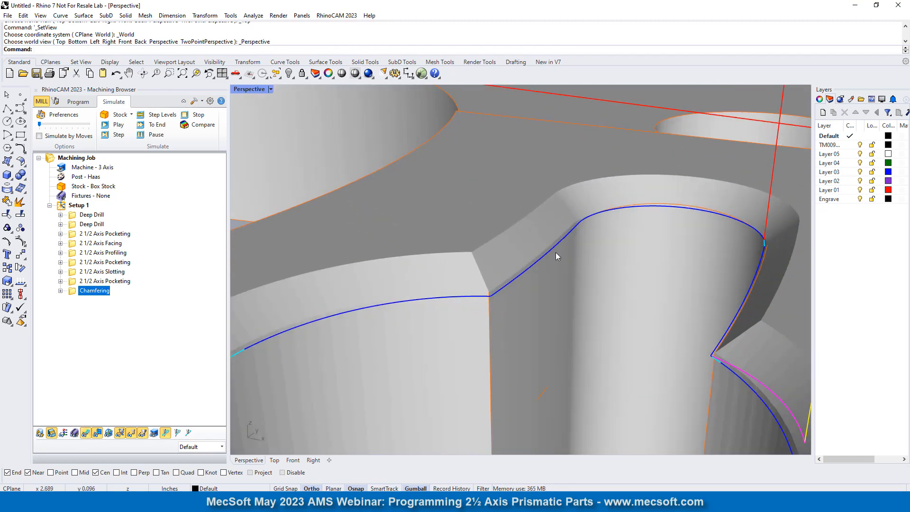
{"action": "scroll", "coordinate": [556, 252], "scroll_direction": "down", "scroll_amount": 3}
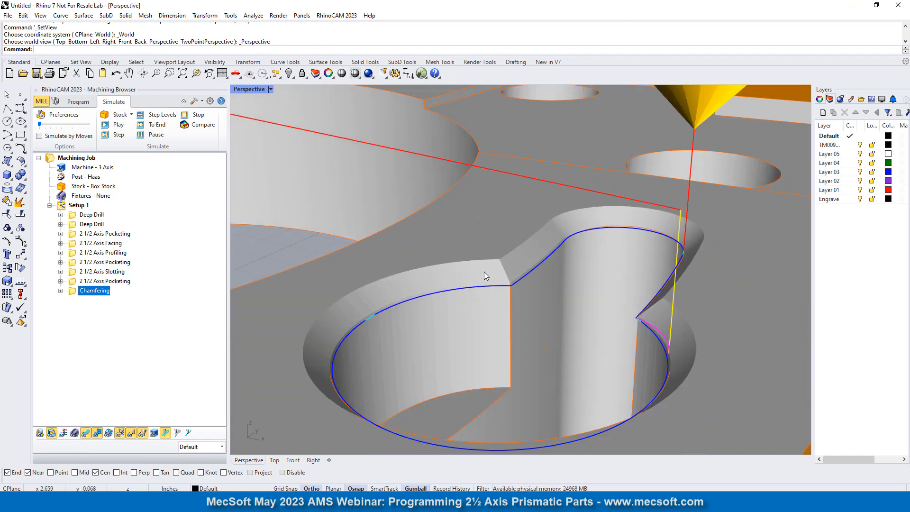
- Open the Chamfering operation's cut parameters and set the chamfer geometry location to Geom. at Top
{"action": "double_click", "coordinate": [74, 294]}
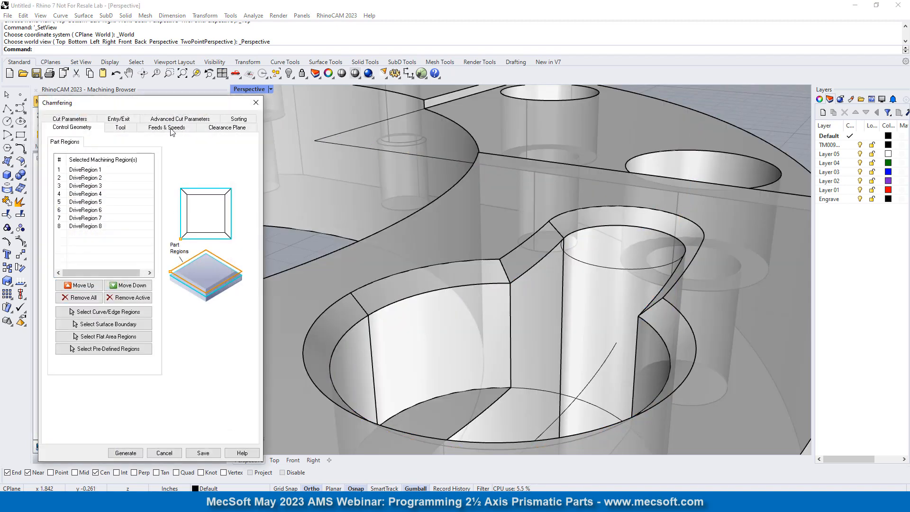
{"action": "left_click", "coordinate": [71, 119]}
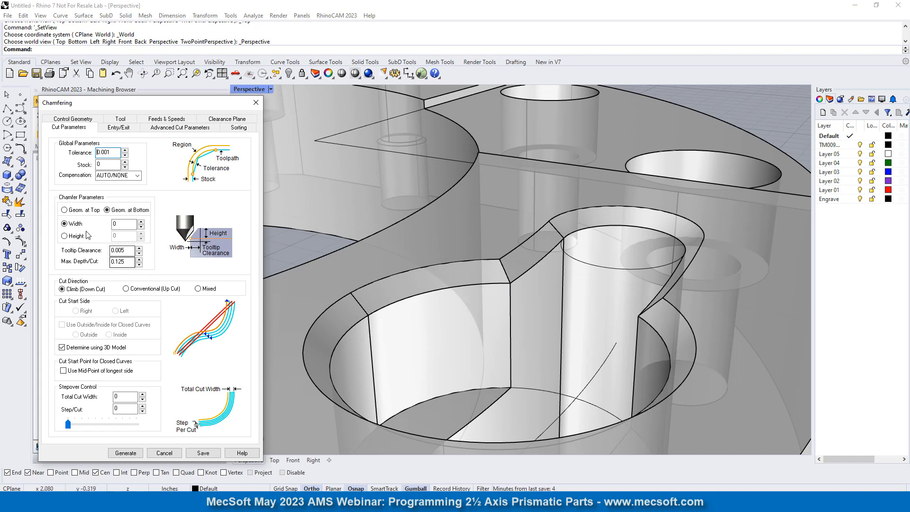
{"action": "mouse_move", "coordinate": [66, 211]}
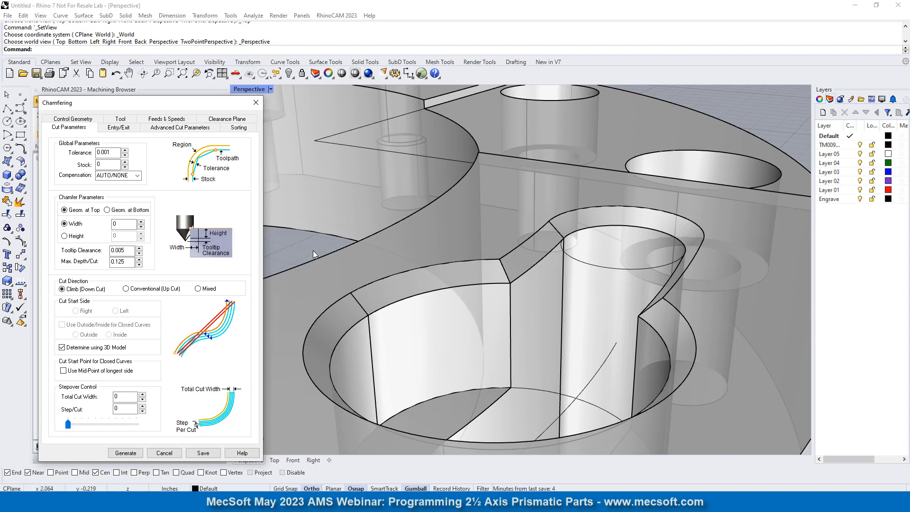
{"action": "mouse_move", "coordinate": [191, 232]}
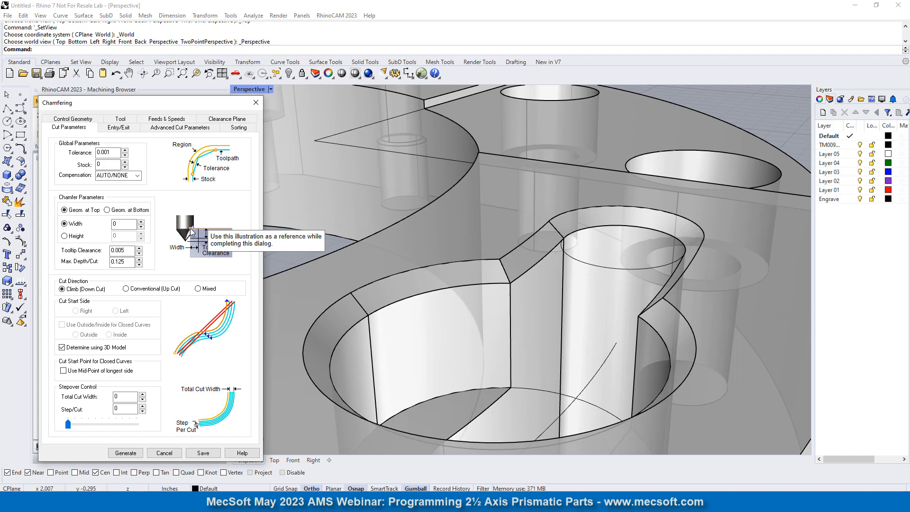